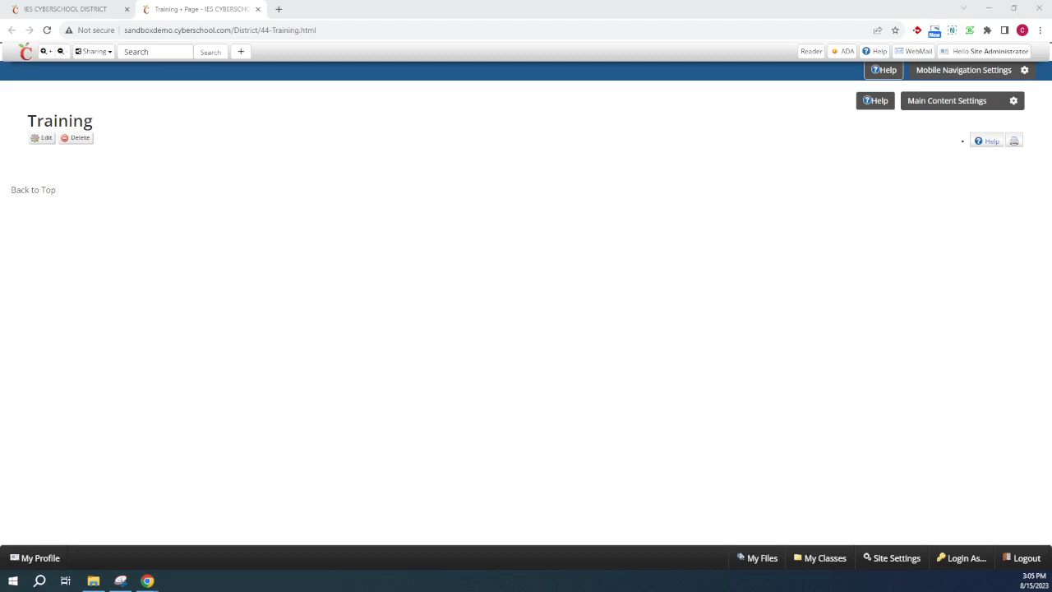
- Open the Training page's content for editing
click(43, 139)
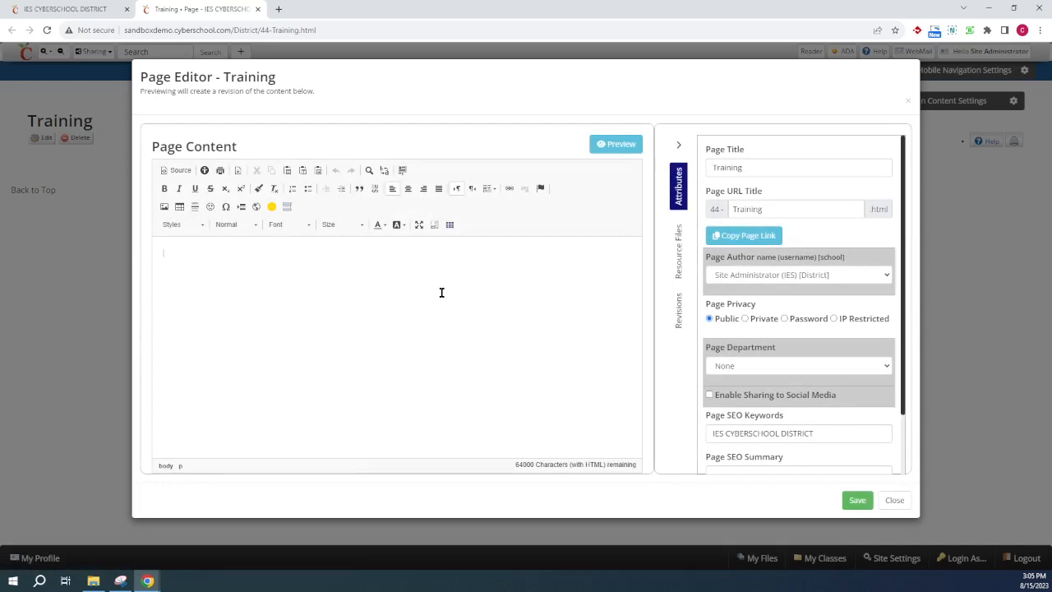
click(508, 189)
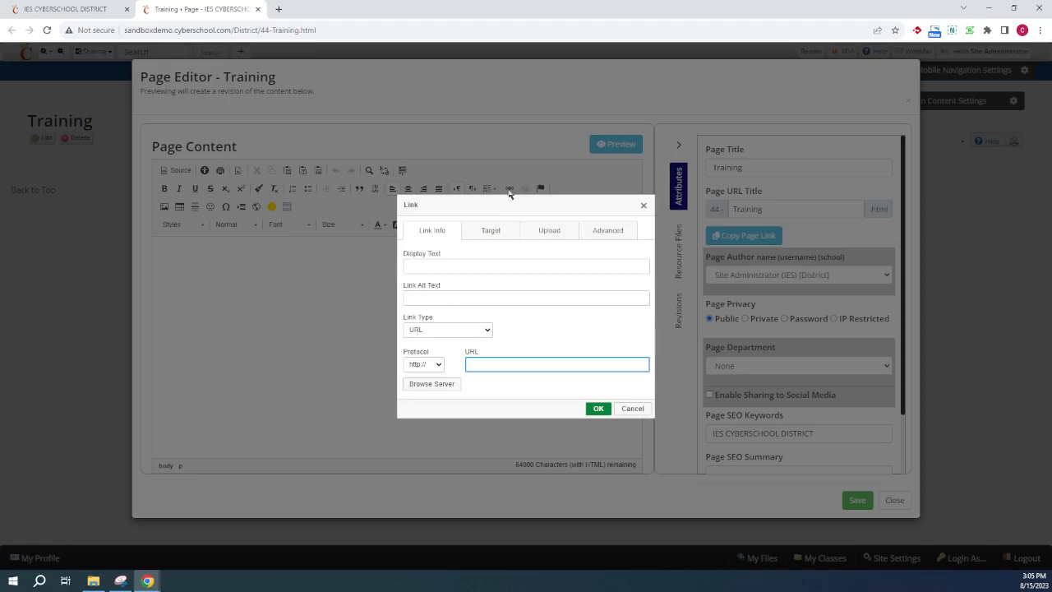
click(475, 266)
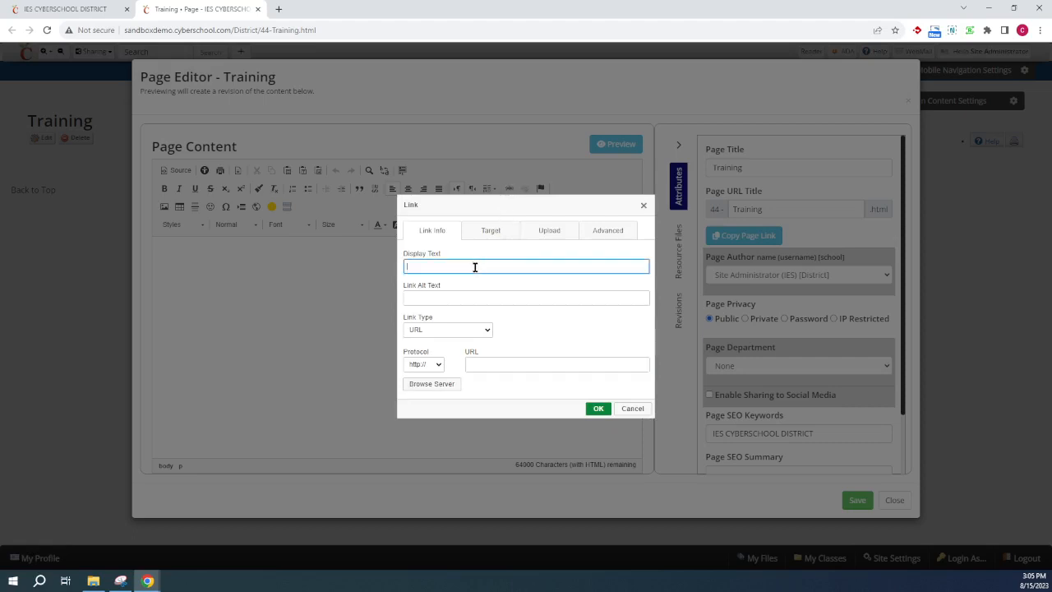
click(634, 410)
text(google.cin)
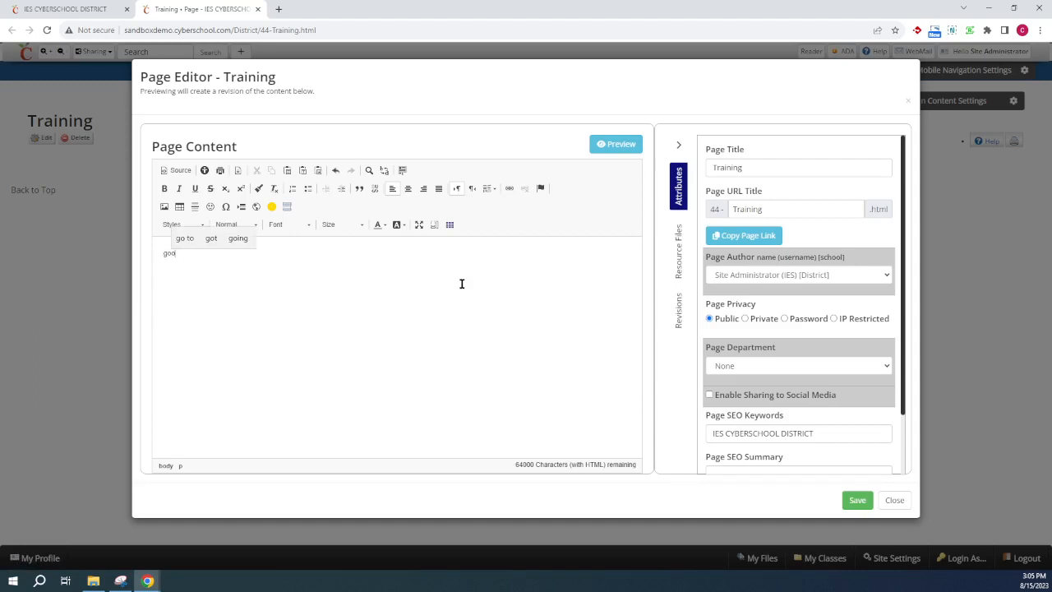
key(BackSpace)
key(BackSpace)
key(BackSpace)
key(BackSpace)
key(BackSpace)
key(BackSpace)
key(BackSpace)
key(BackSpace)
key(BackSpace)
key(BackSpace)
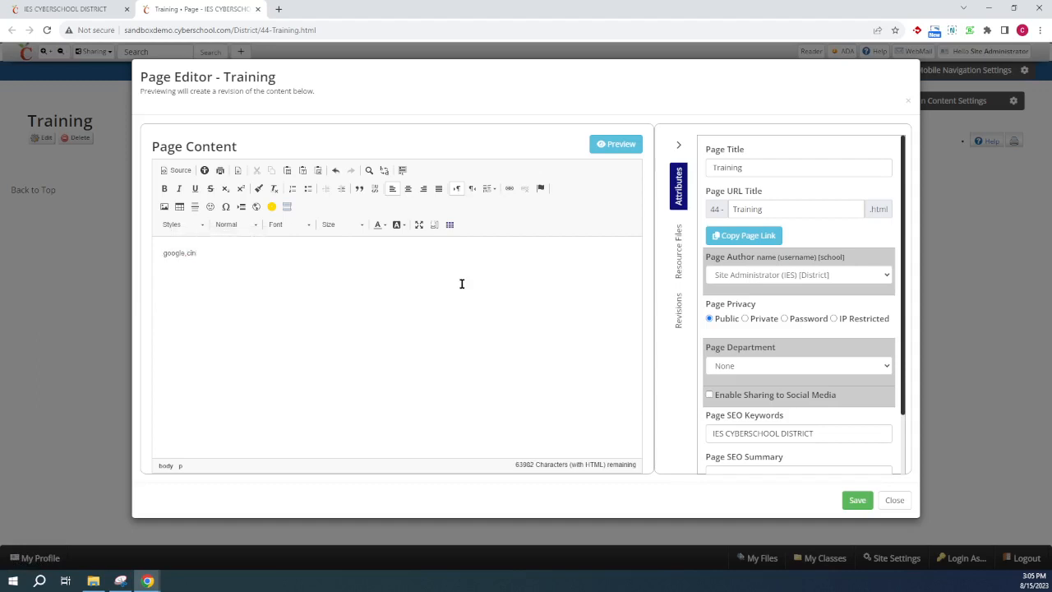
text(cyb)
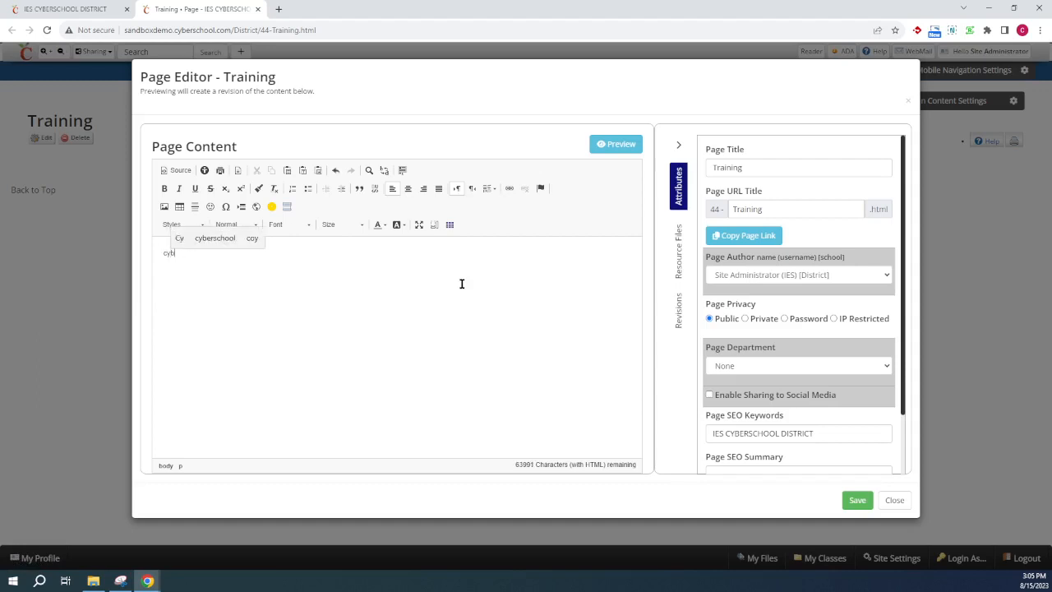
text(erschool)
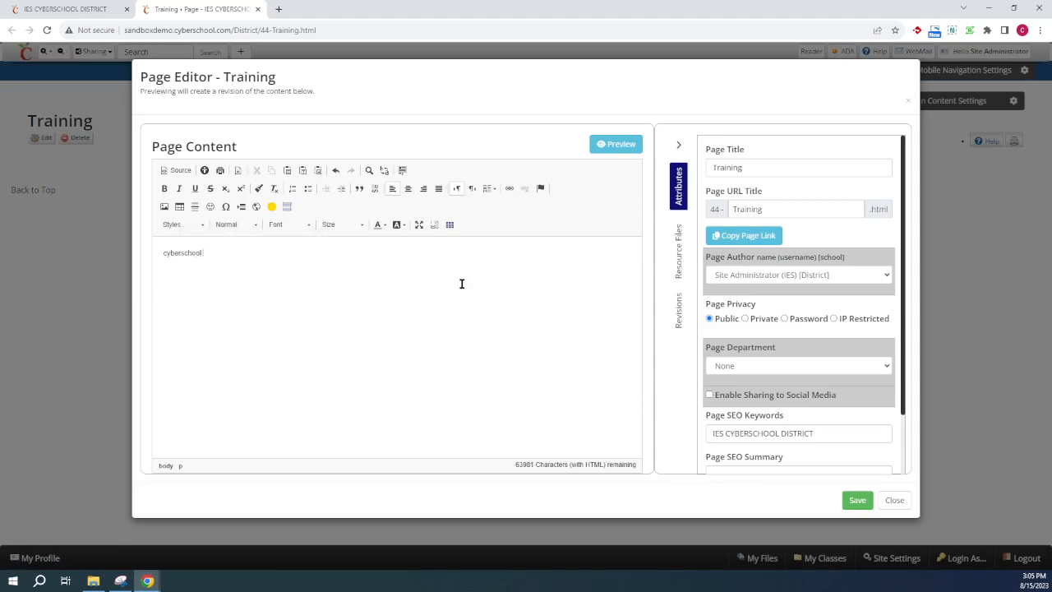
drag(411, 288, 161, 287)
click(281, 255)
double_click(280, 256)
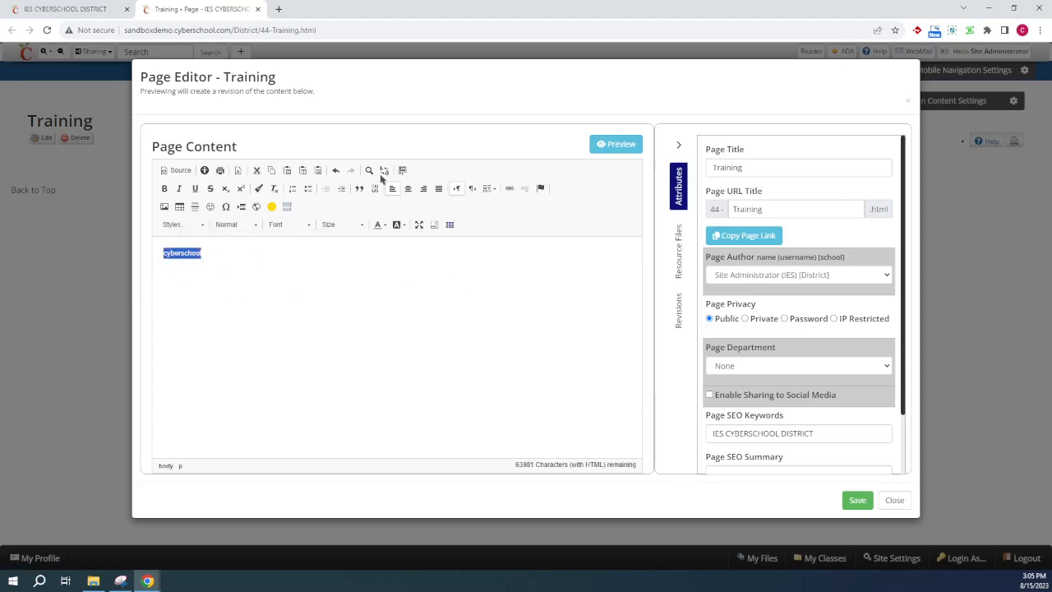
click(510, 189)
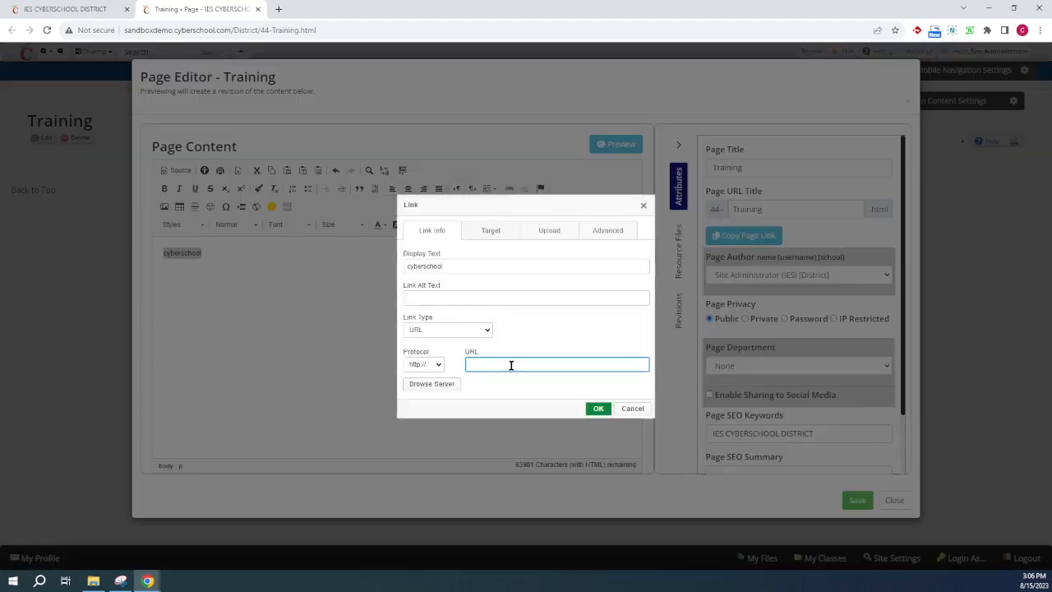
text(c)
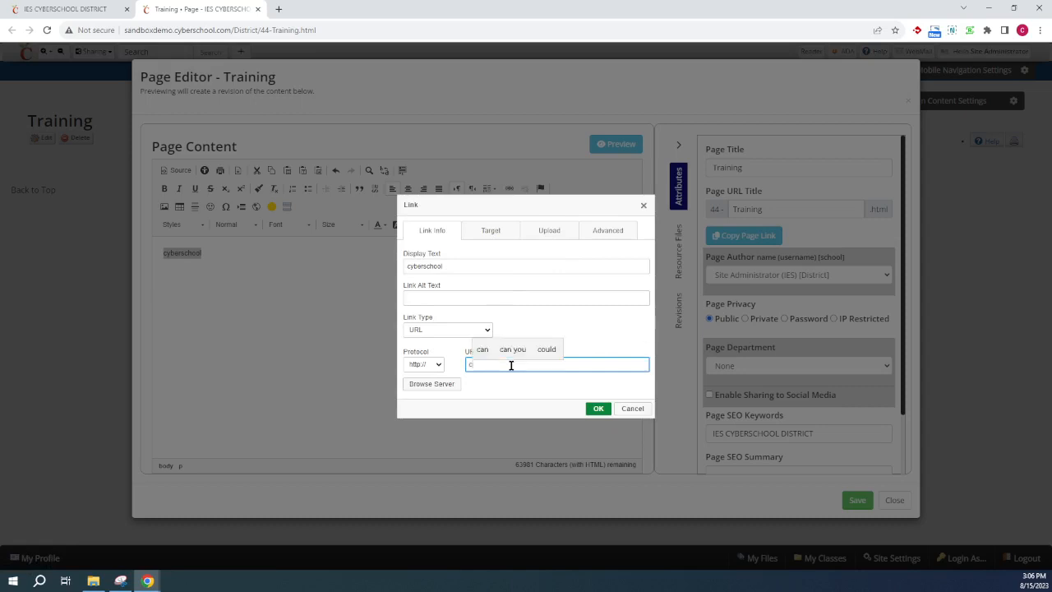
text(yberschool.com)
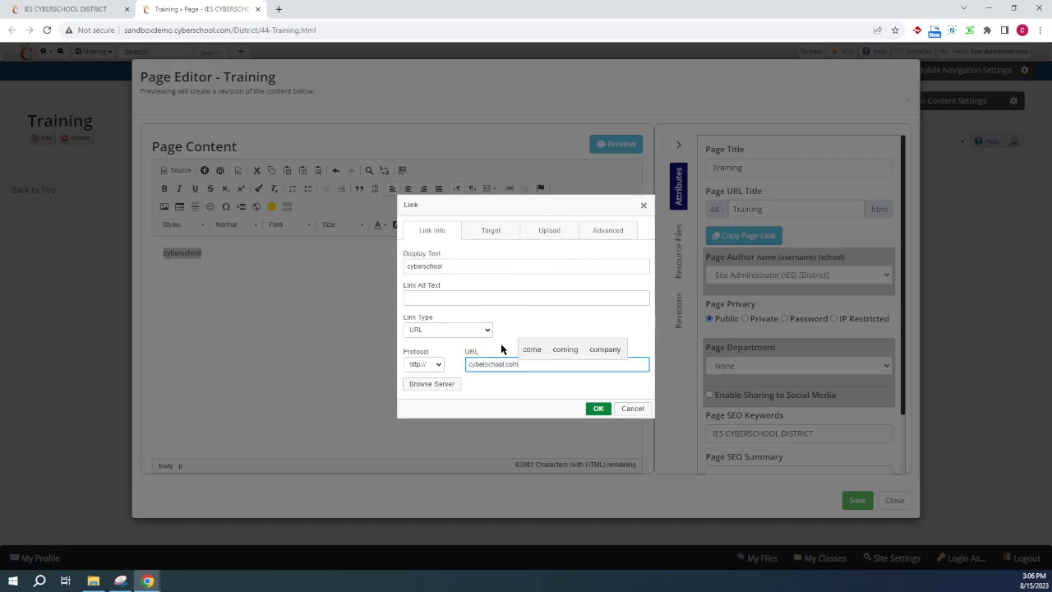
click(459, 259)
double_click(459, 267)
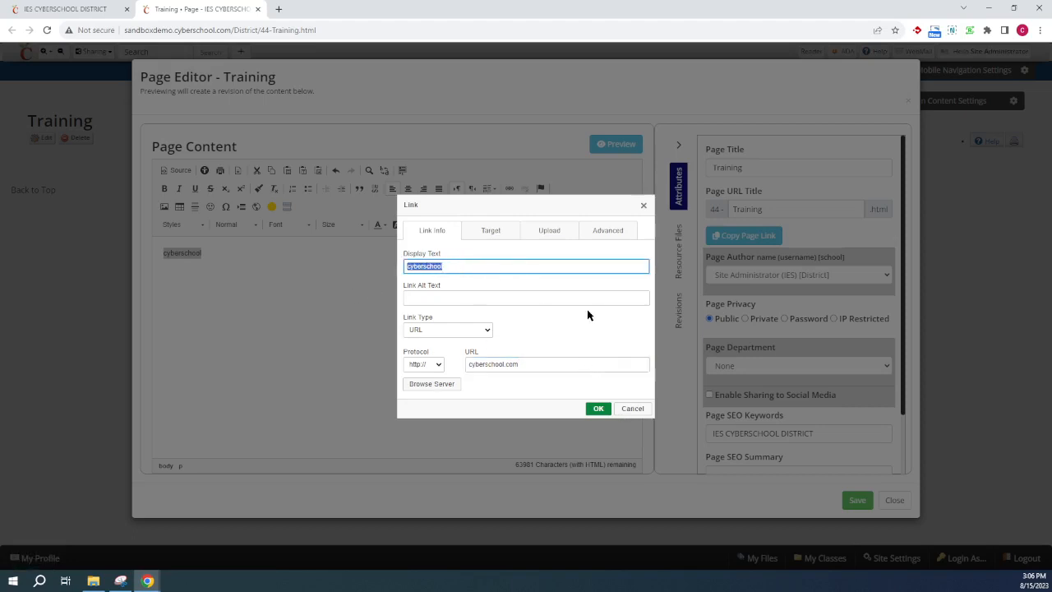
click(598, 409)
click(340, 306)
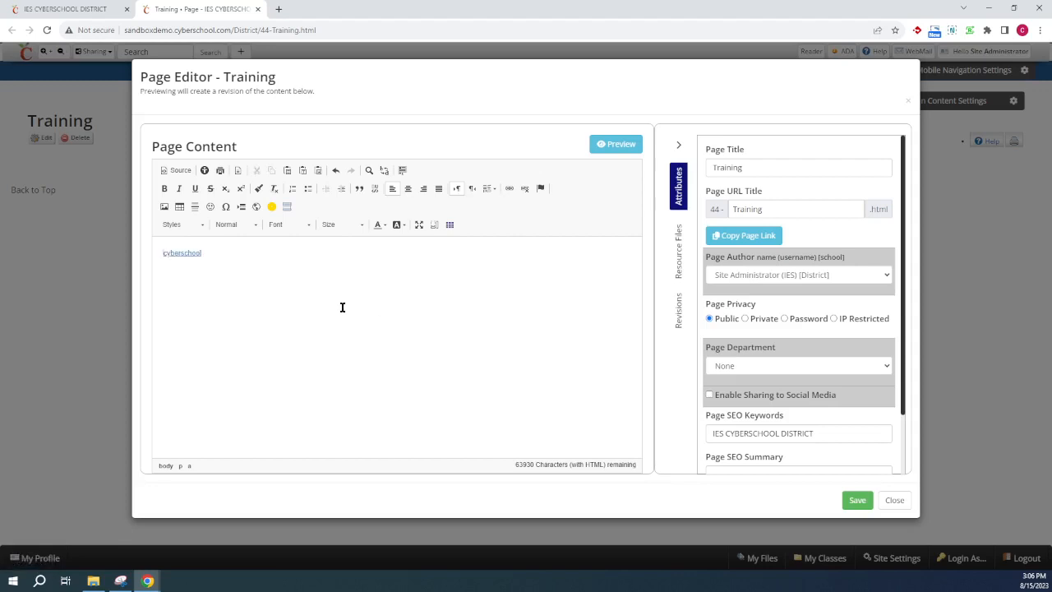
- Preview the Training page, follow the cyberschool link to test it, and return to the editor
click(629, 152)
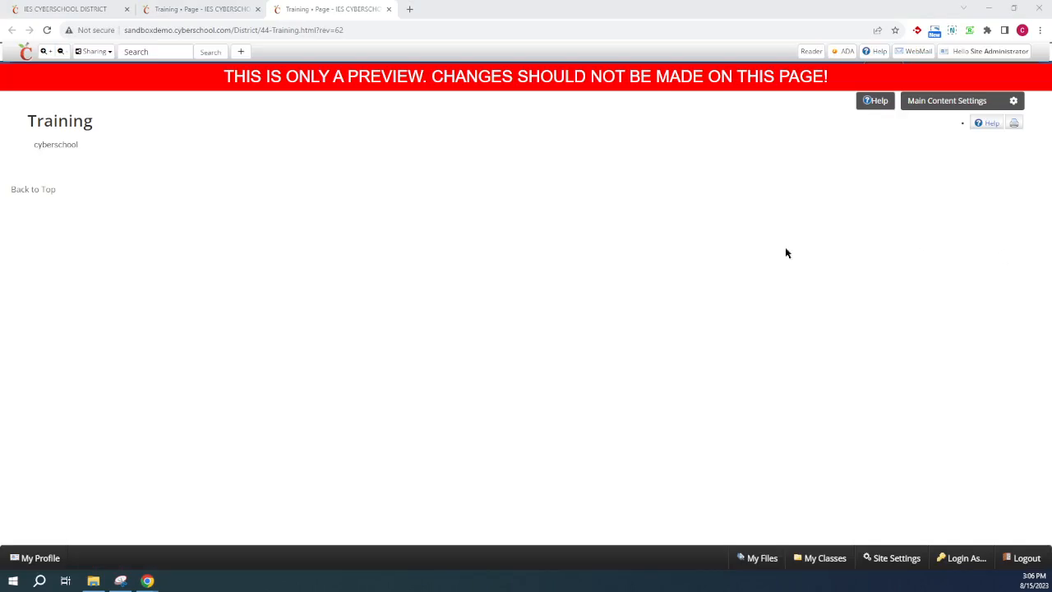
click(74, 146)
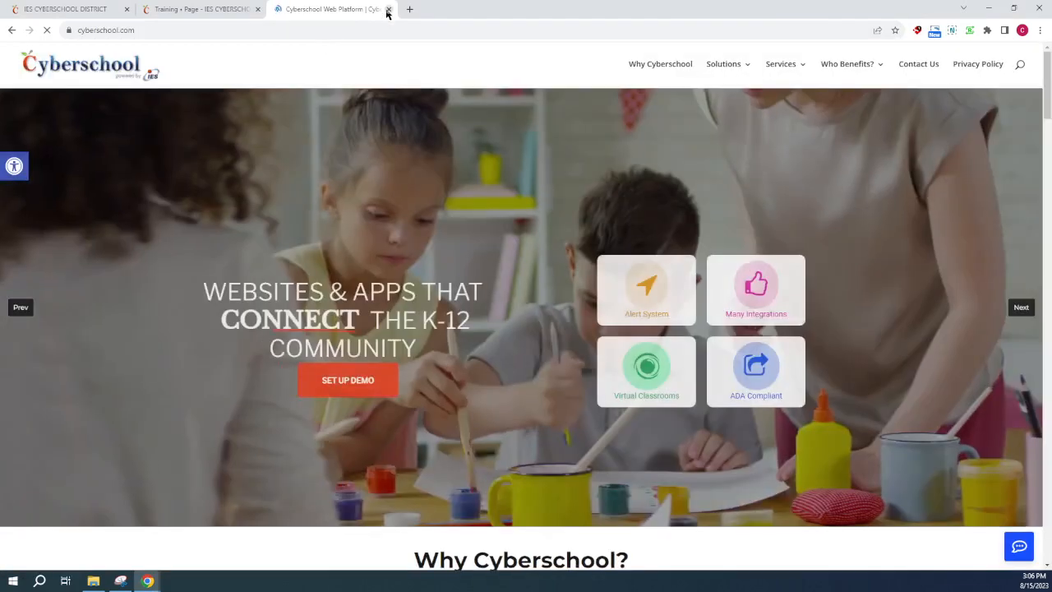
click(388, 9)
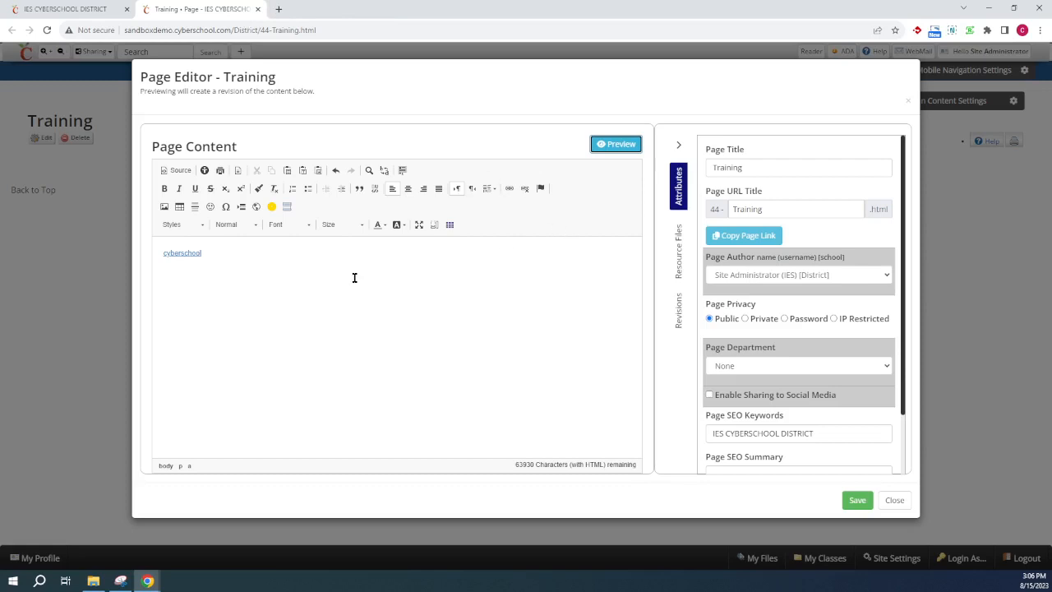
- Choose the server's picture of an apple on stacked books as a new image below the cyberschool link
click(286, 271)
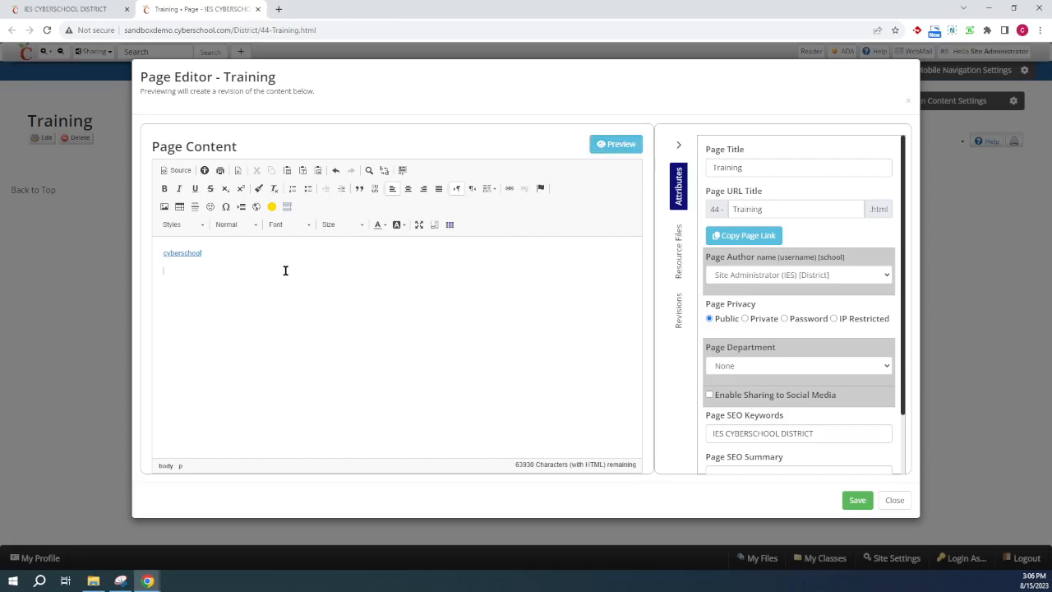
click(167, 208)
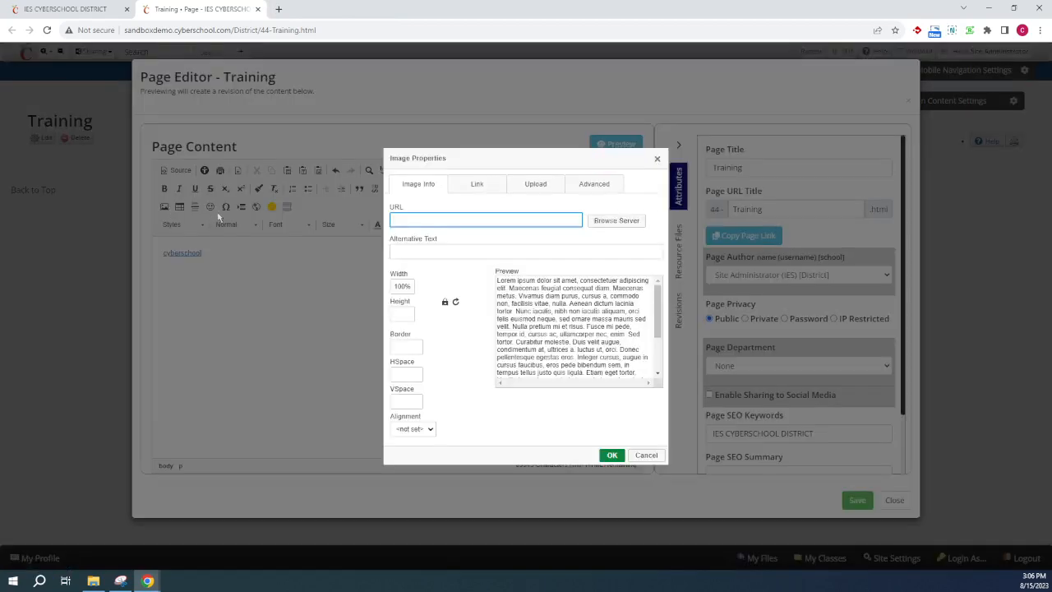
click(593, 223)
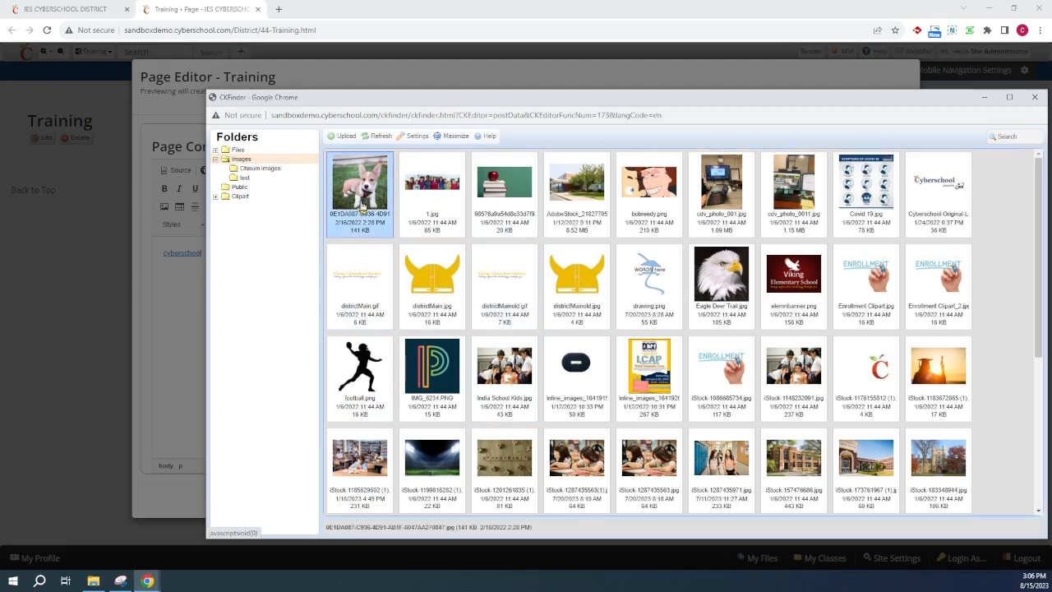
click(490, 197)
double_click(491, 197)
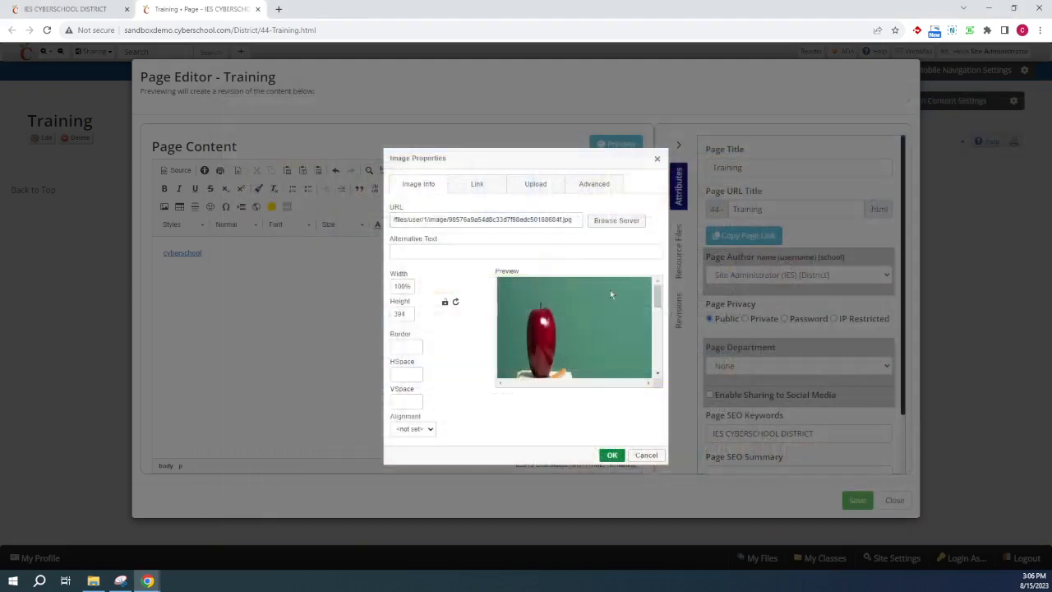
- Set the image's height to 100%
double_click(402, 286)
double_click(405, 314)
key(BackSpace)
text(100)
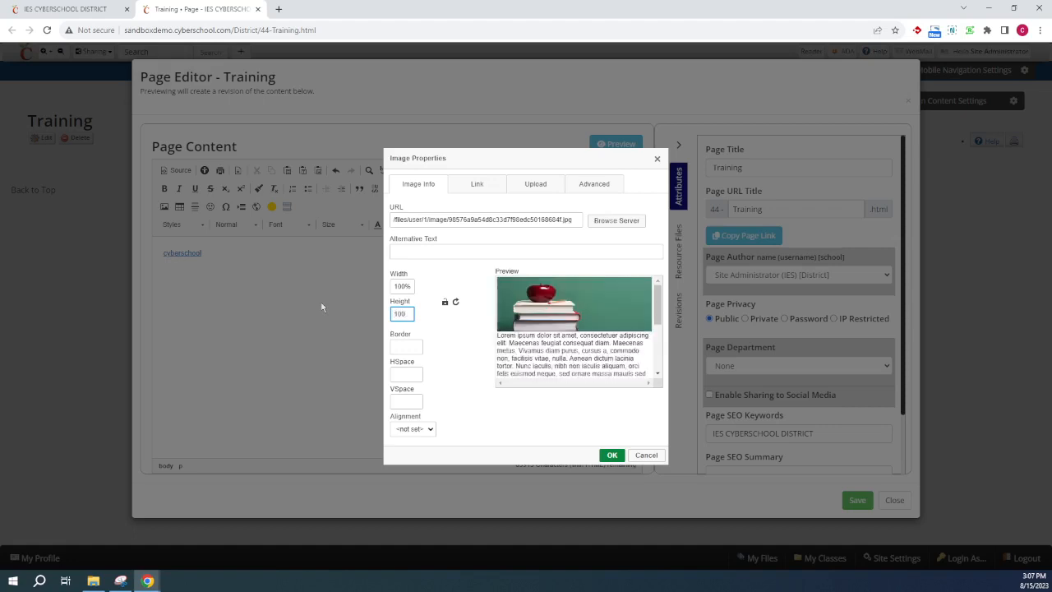
text(%)
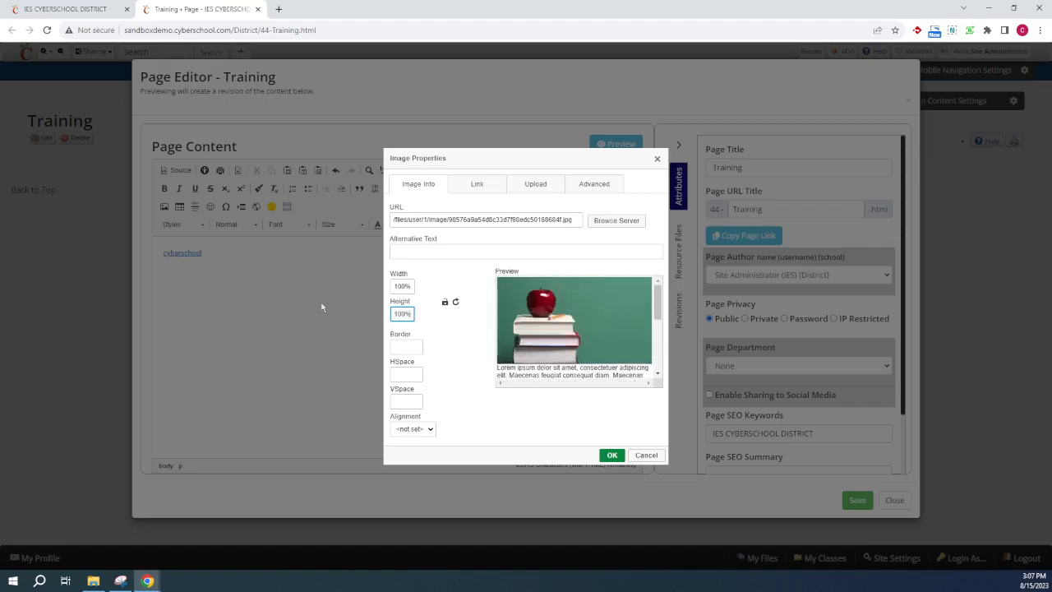
- Set the image's width and height to 50% each
double_click(402, 286)
text(50)
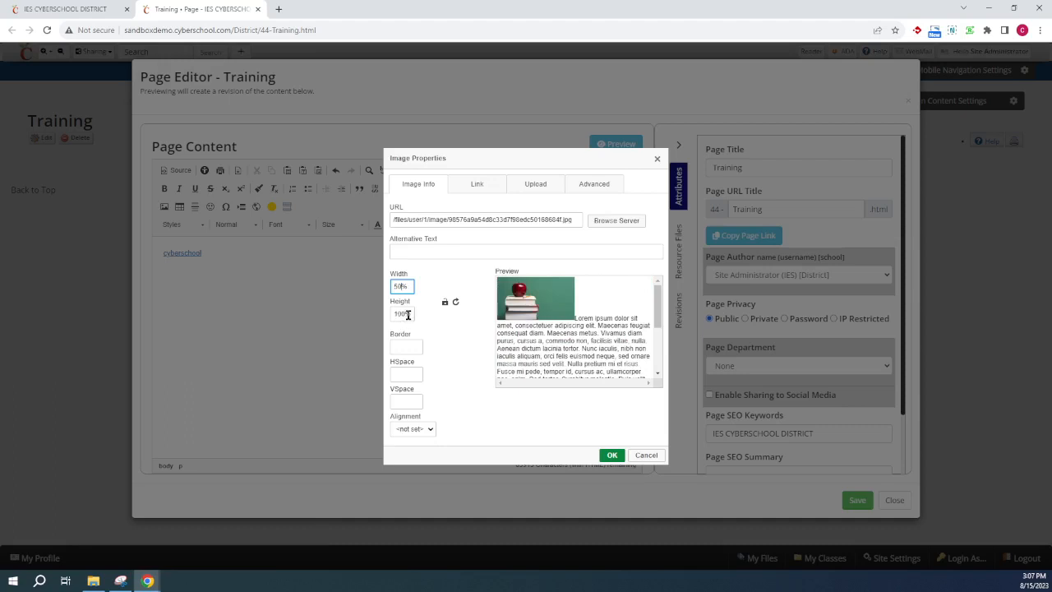
key(Tab)
key(BackSpace)
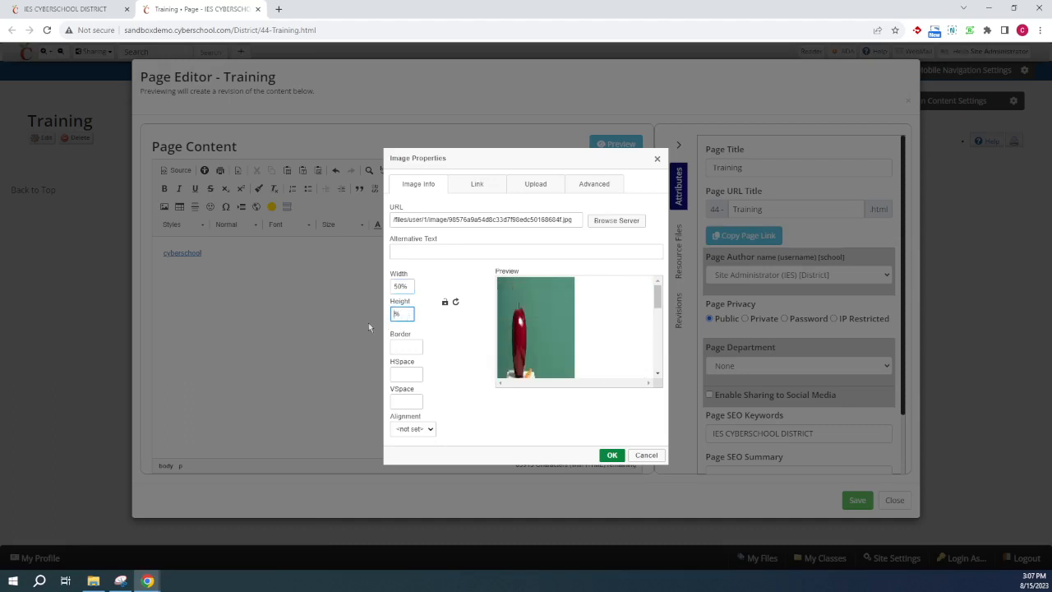
text(50)
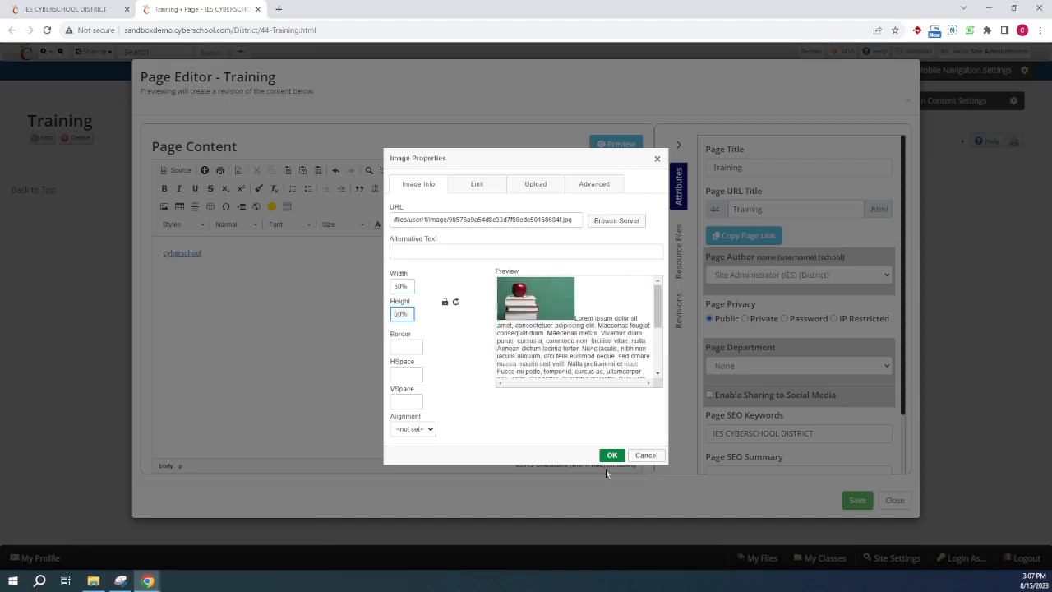
- Give the image the alternative text "apple" and insert it into the page content
click(612, 457)
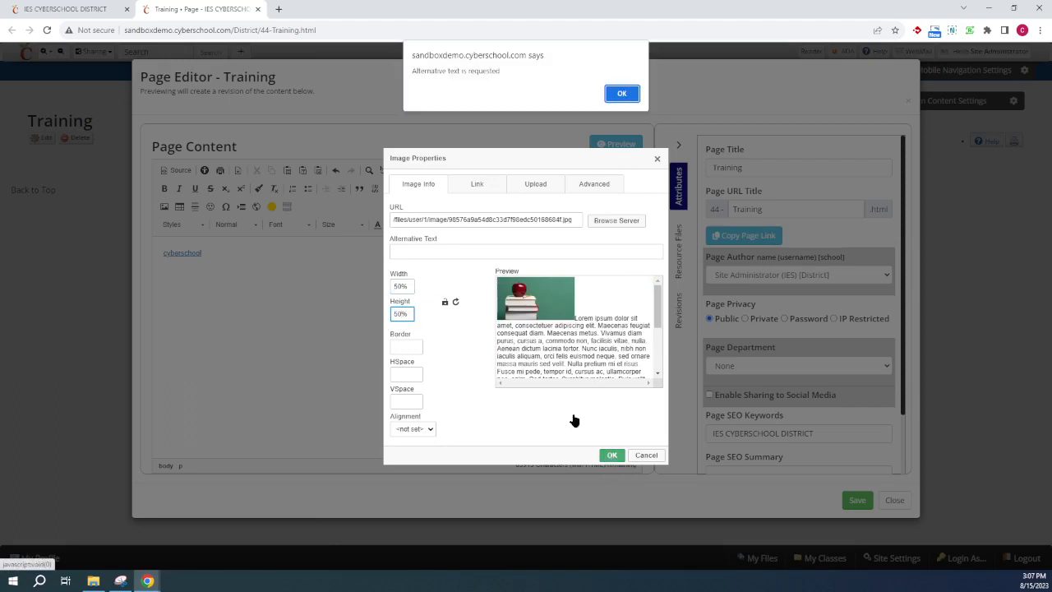
click(622, 91)
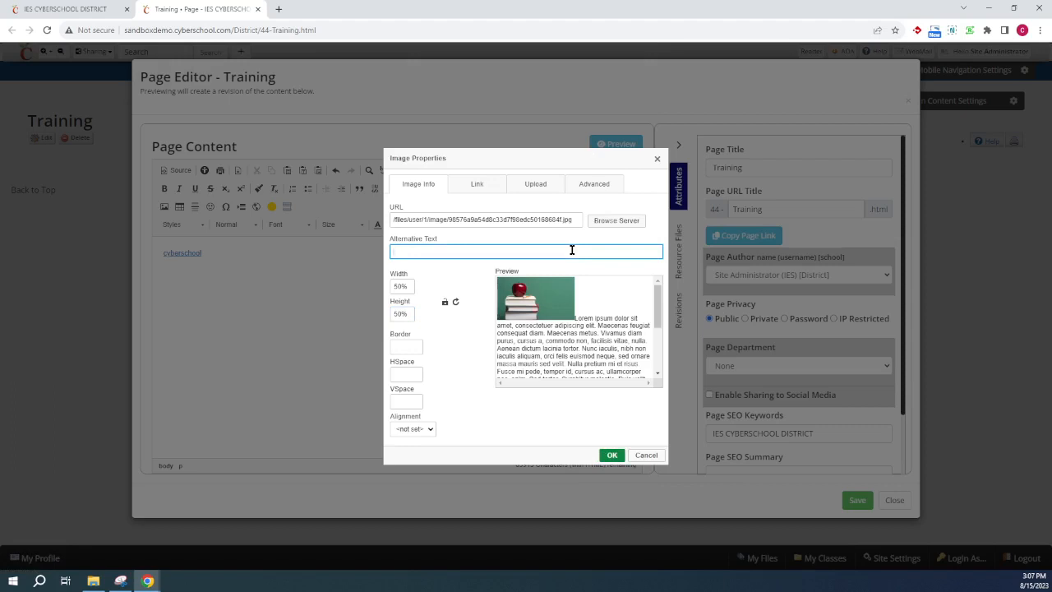
text(apple)
click(612, 455)
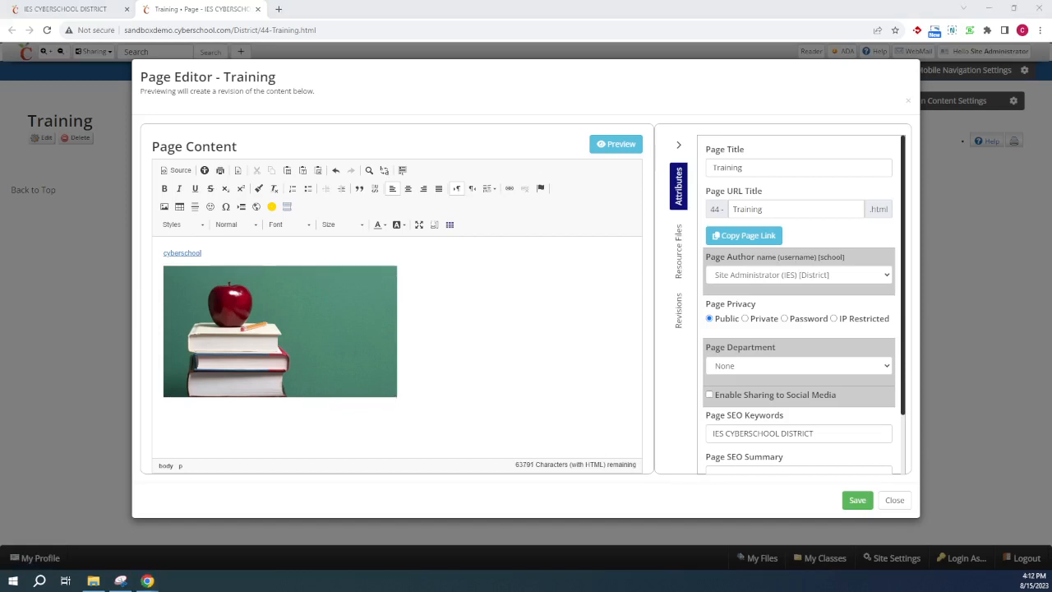
- View the link settings for the inserted apple image and close them without adding a link
click(323, 354)
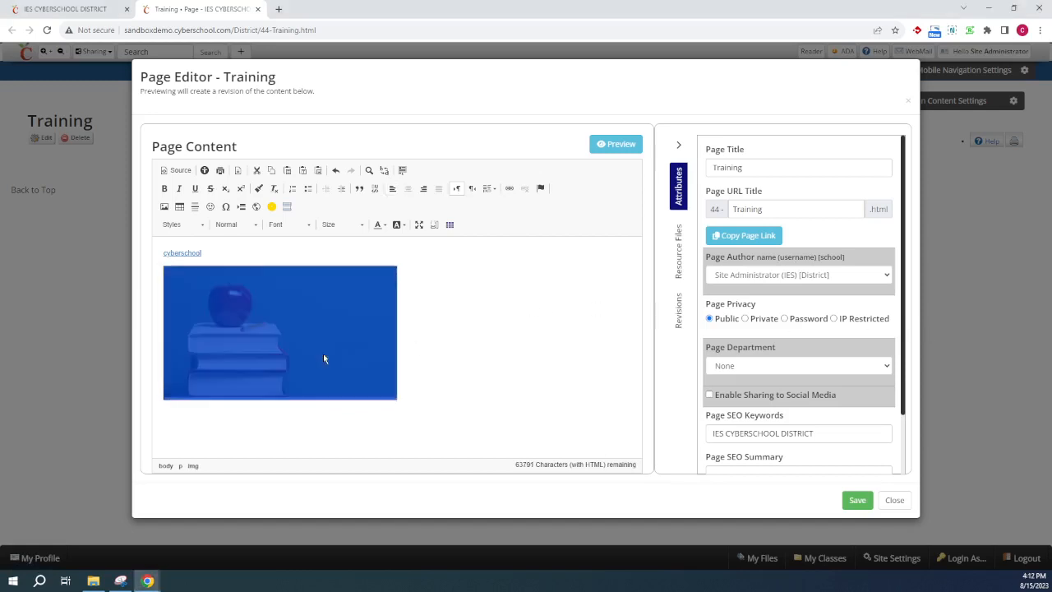
click(509, 190)
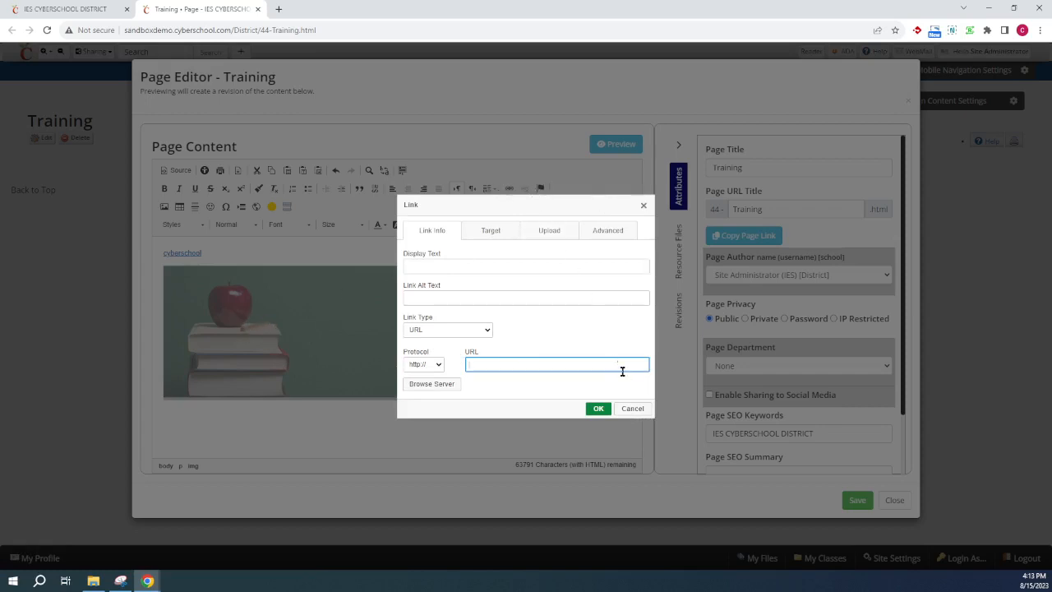
click(632, 409)
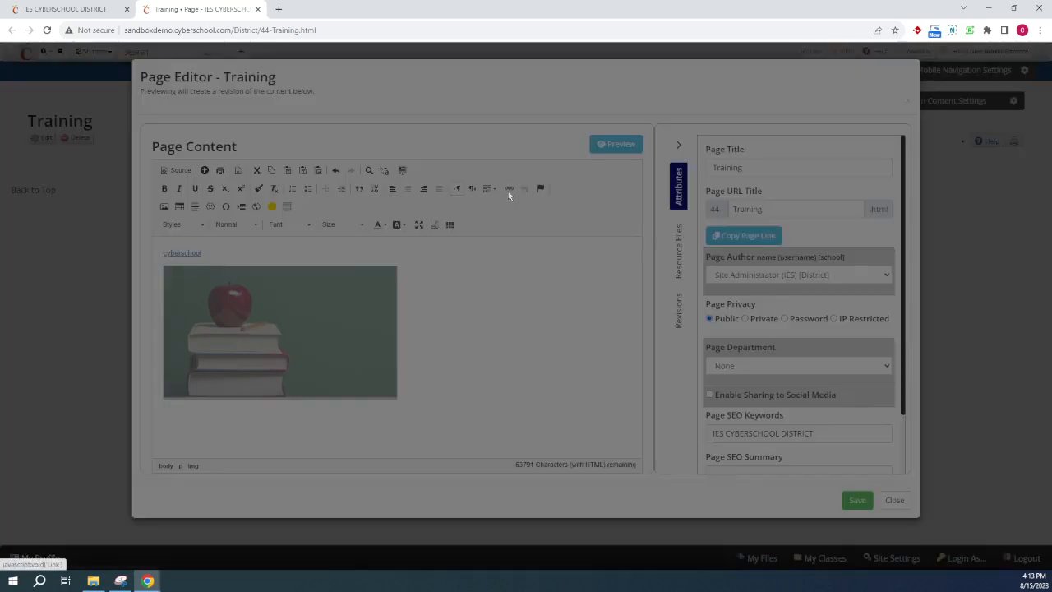
click(509, 189)
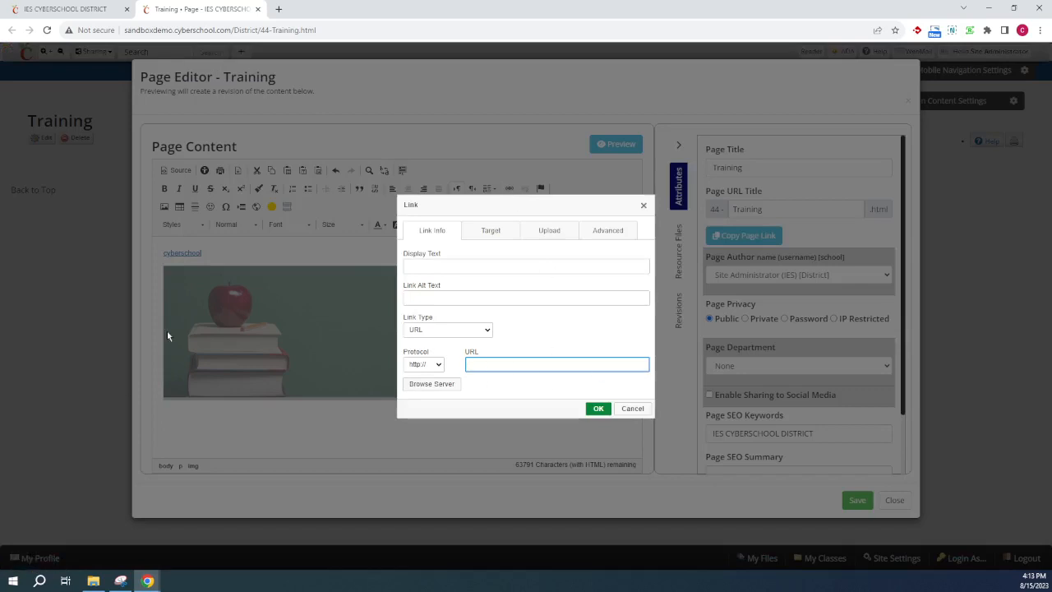
click(634, 409)
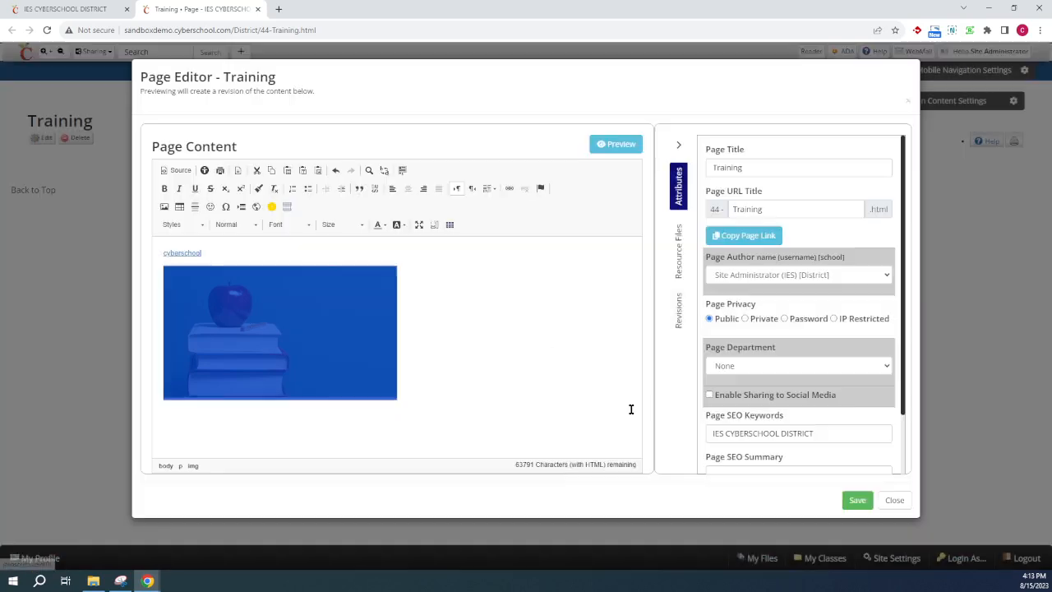
- Start a table with 3 rows and 2 columns below the apple image and set its width to 50%
click(473, 402)
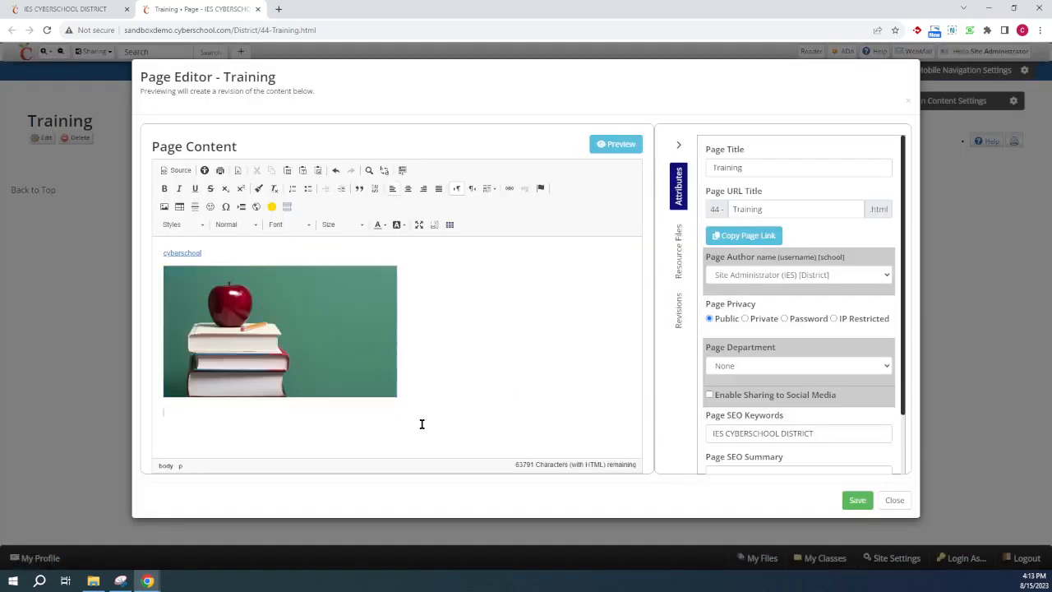
click(180, 206)
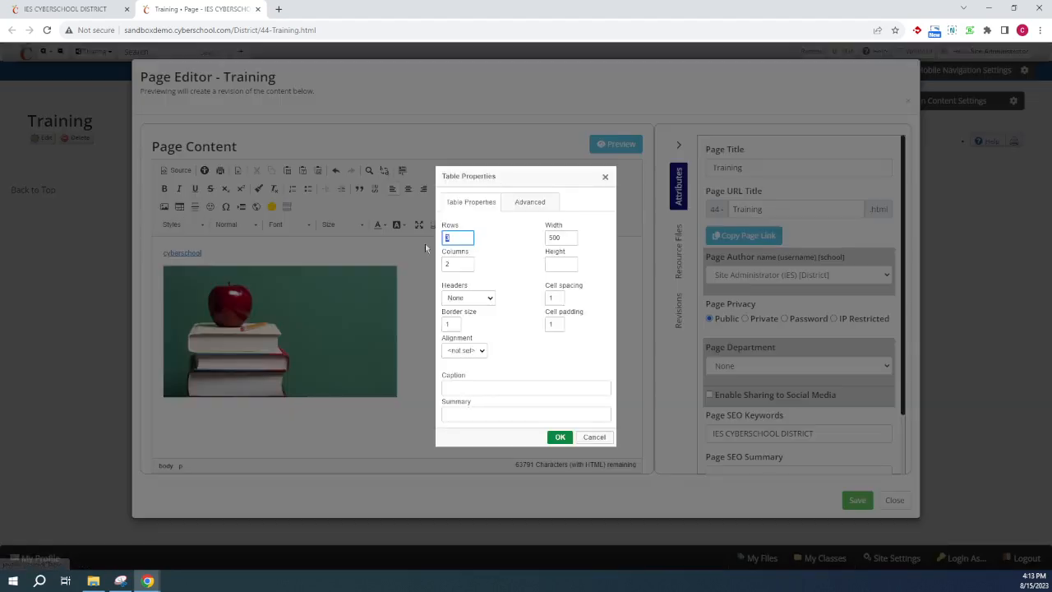
click(575, 239)
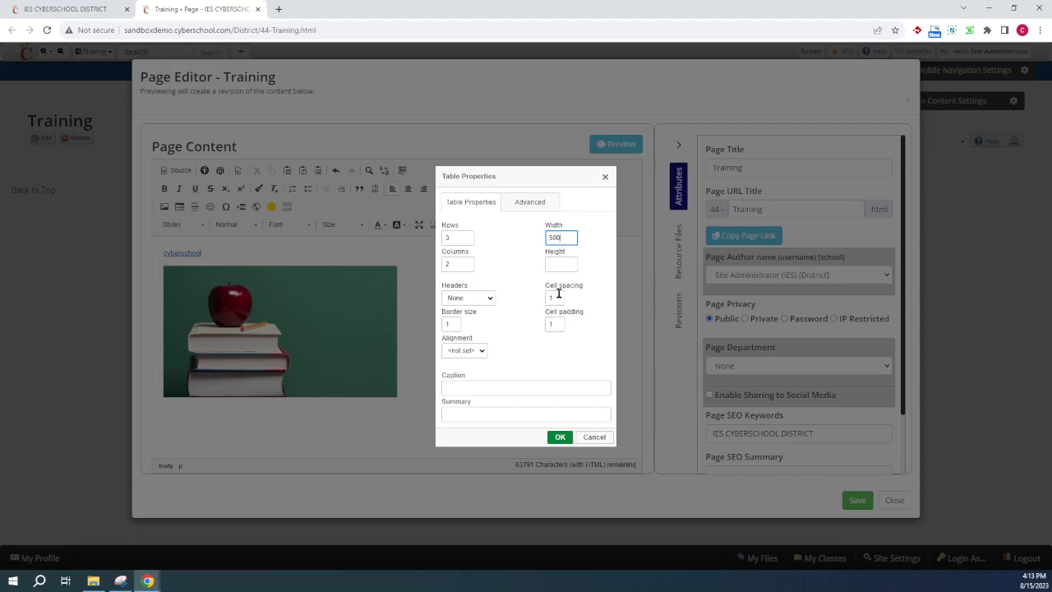
click(465, 237)
click(569, 239)
drag(571, 238, 509, 238)
click(563, 238)
key(BackSpace)
key(BackSpace)
- Set the table's height to 100, keep its headers at None, and insert it into the page content
click(562, 266)
text(100)
click(469, 299)
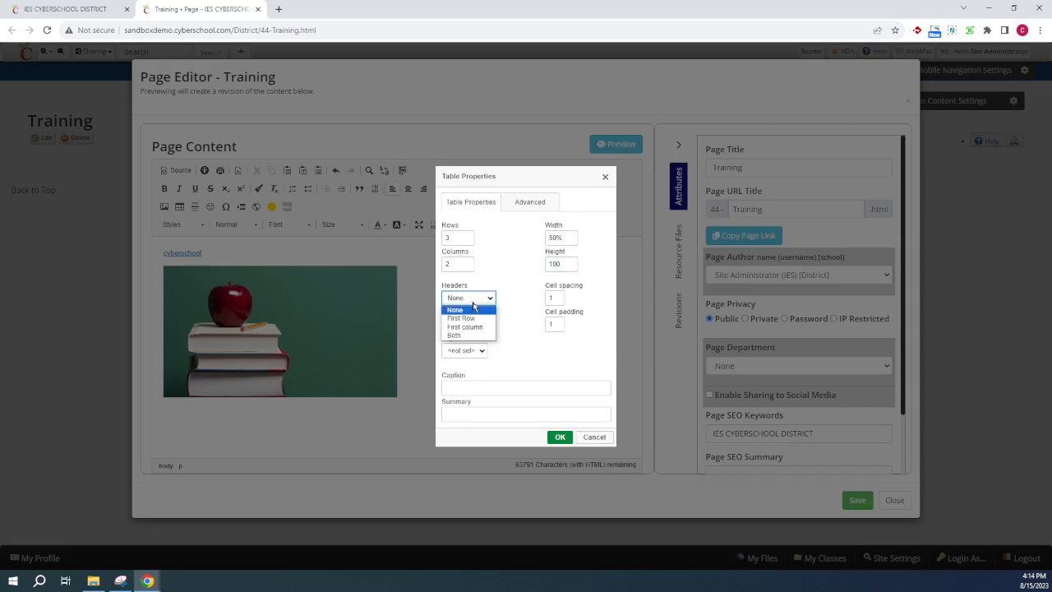
click(496, 297)
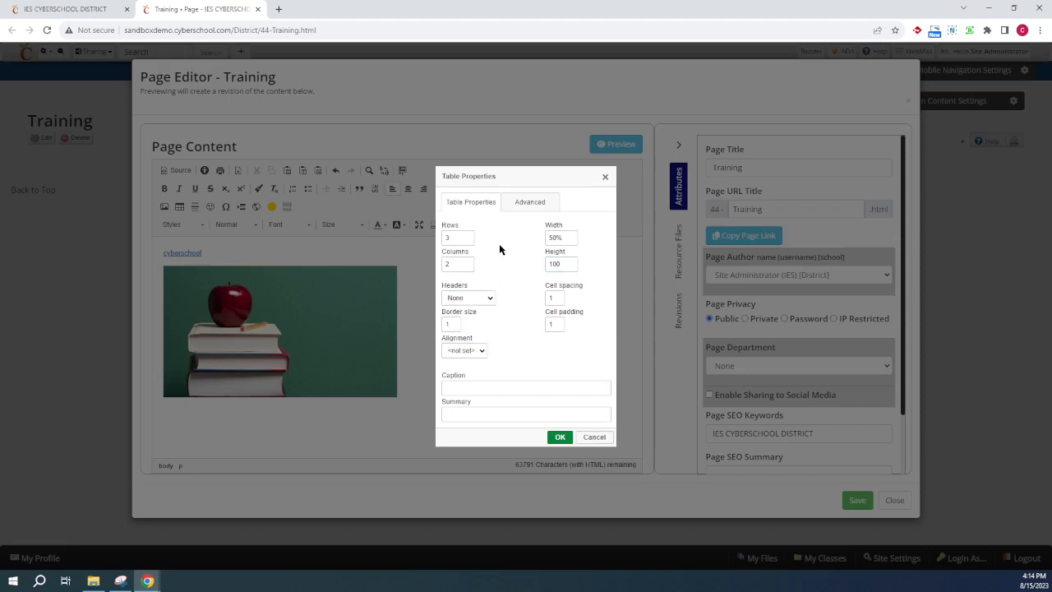
click(562, 440)
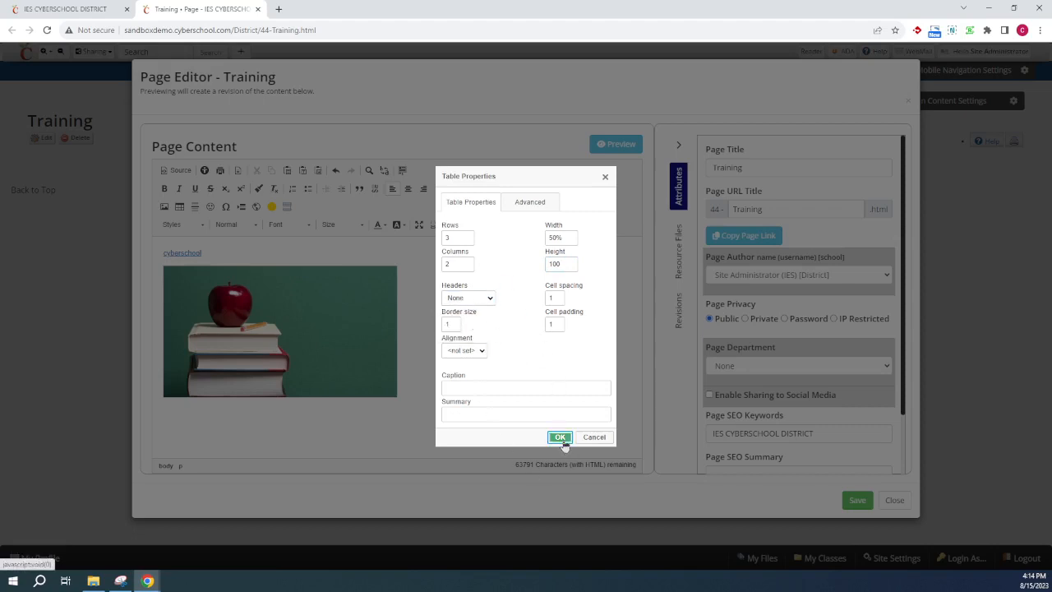
scroll(436, 370, down, 1)
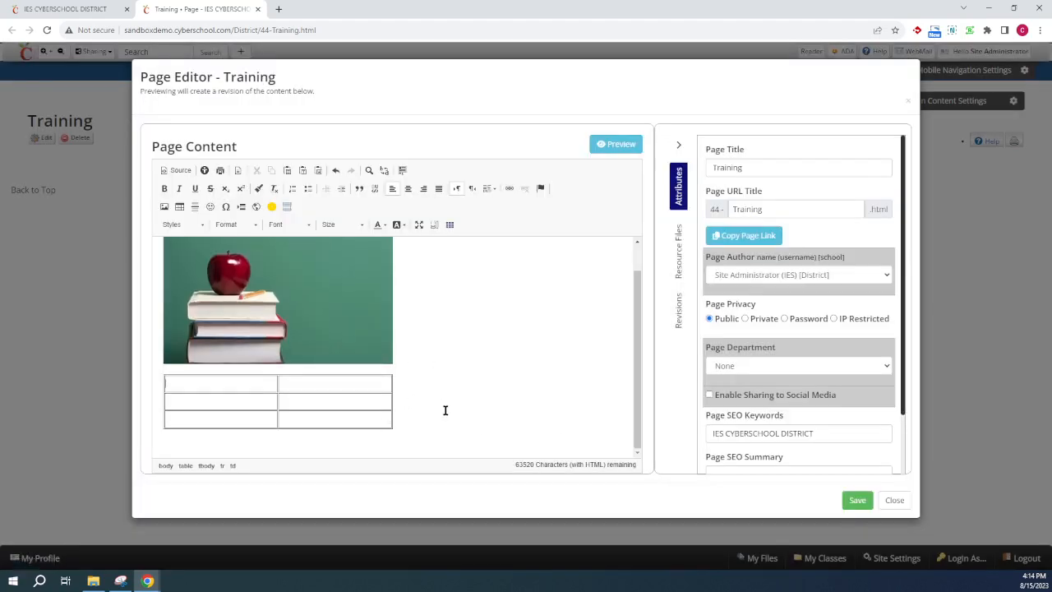
- Insert a horizontal line below the table
click(445, 410)
click(415, 415)
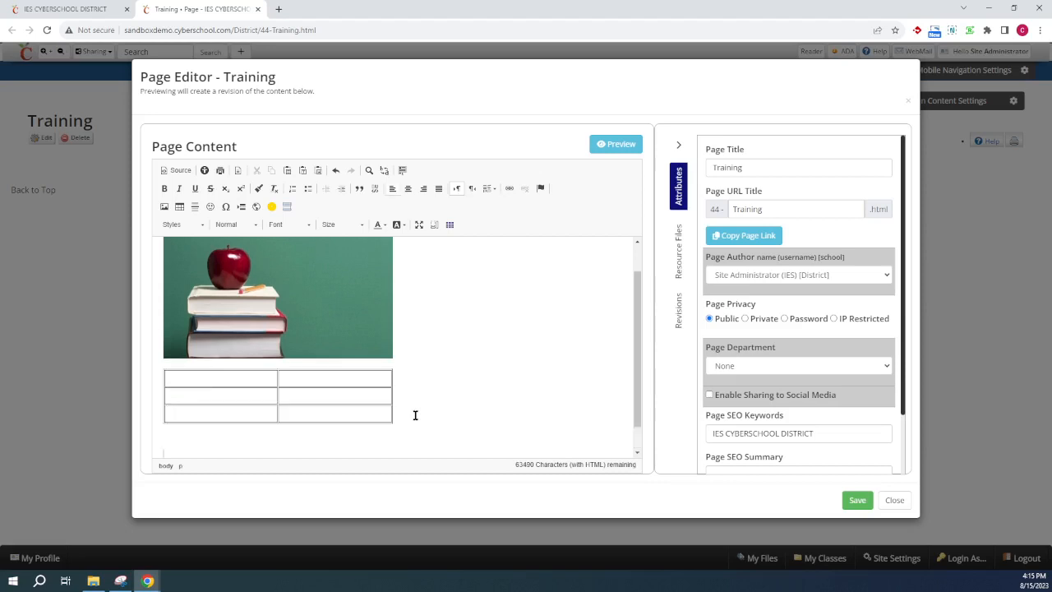
click(194, 208)
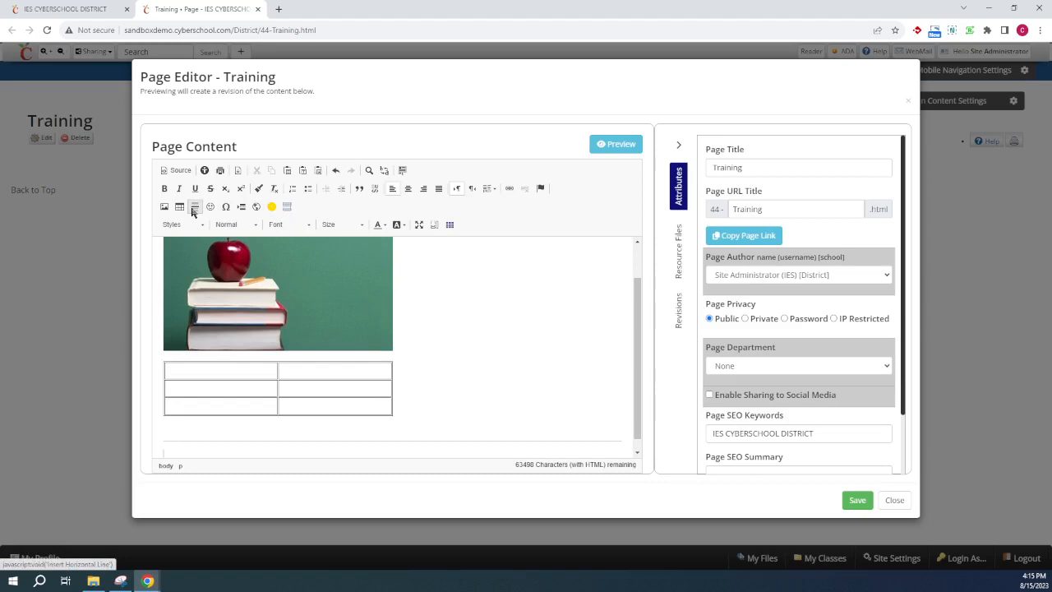
scroll(472, 438, down, 1)
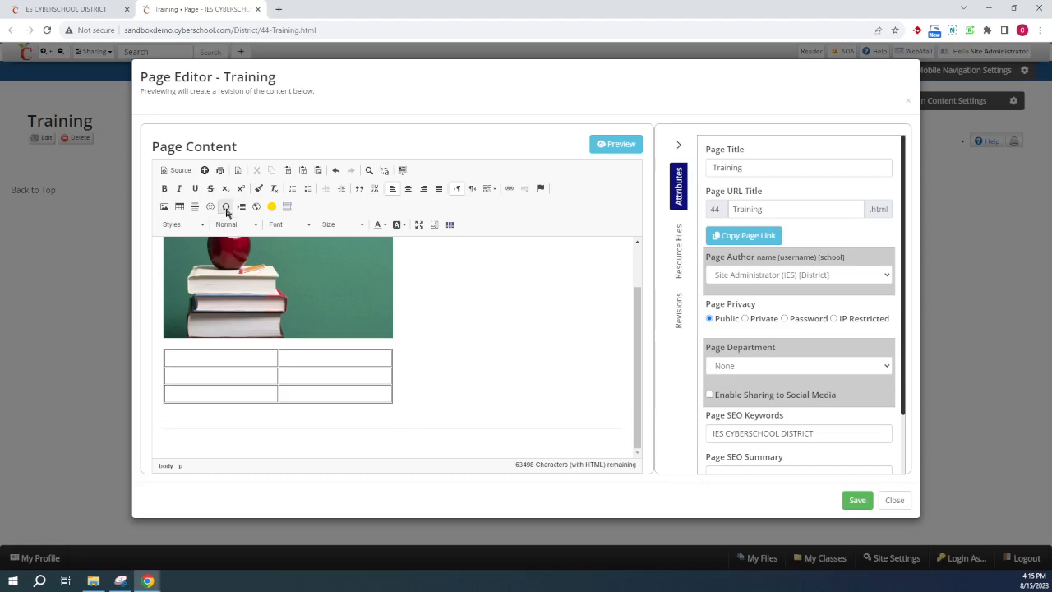
- Start an iframe below the horizontal line and copy the link of TestPDFfileA2.pdf from the site's File Manager
click(256, 208)
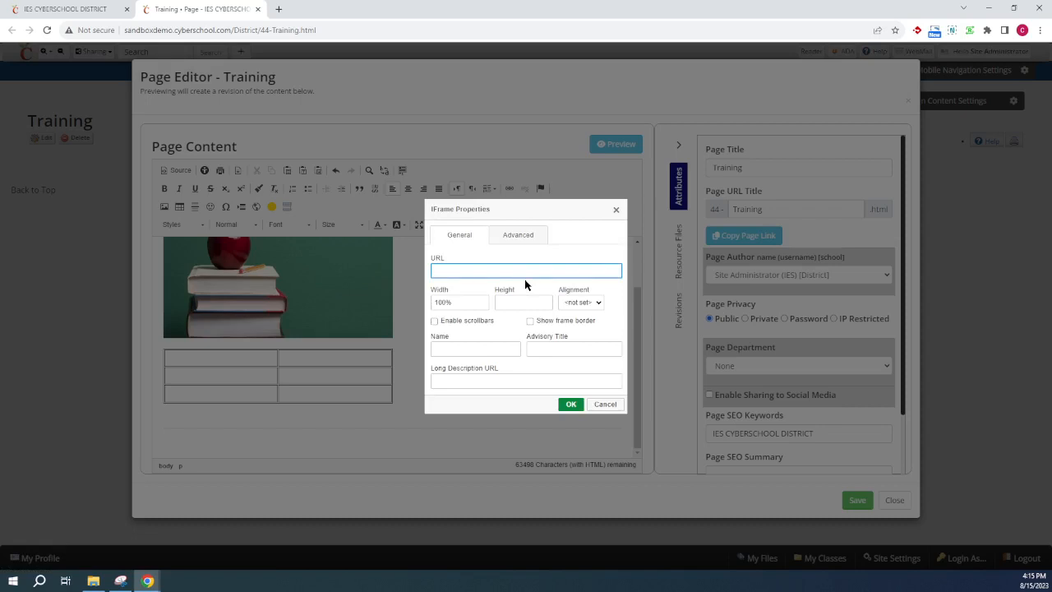
click(64, 10)
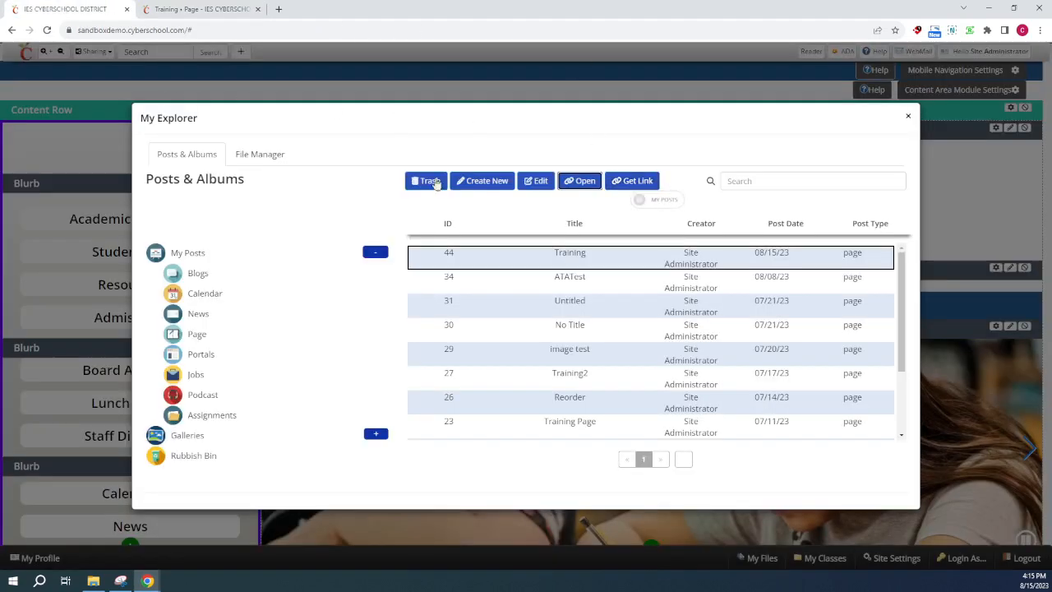
click(908, 117)
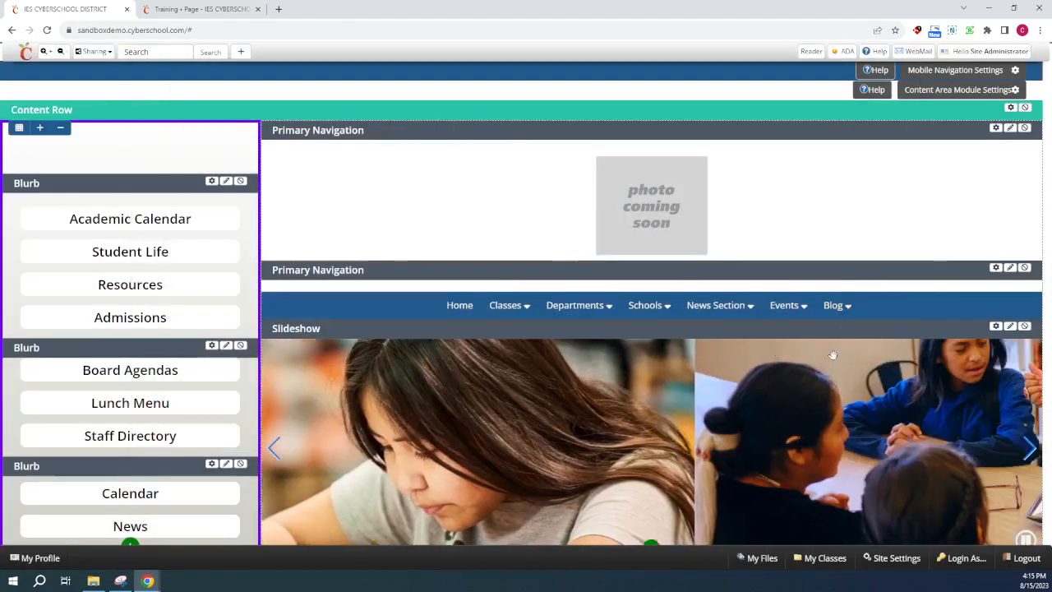
click(759, 563)
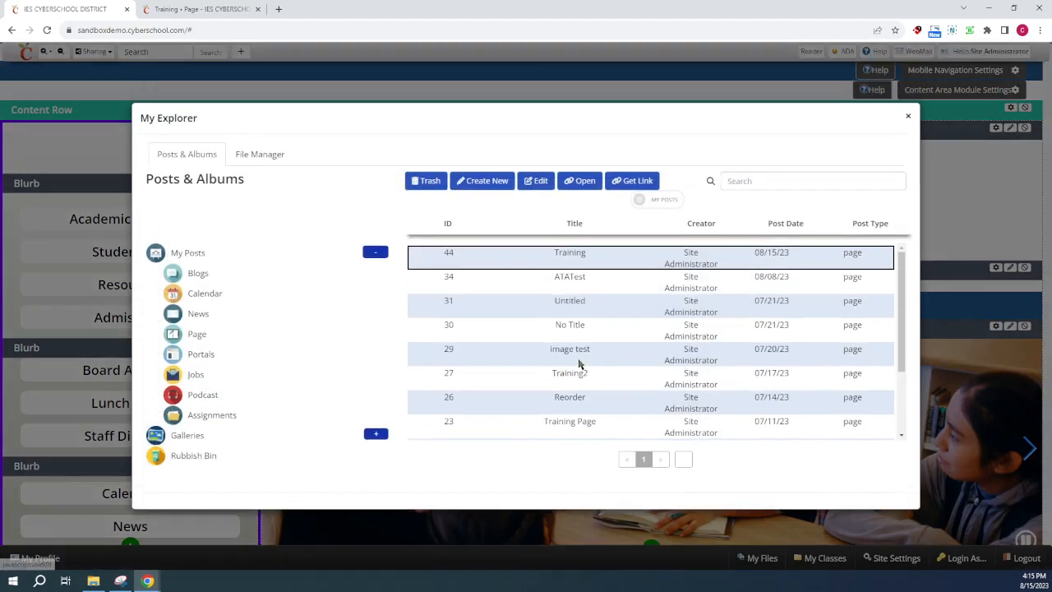
click(257, 156)
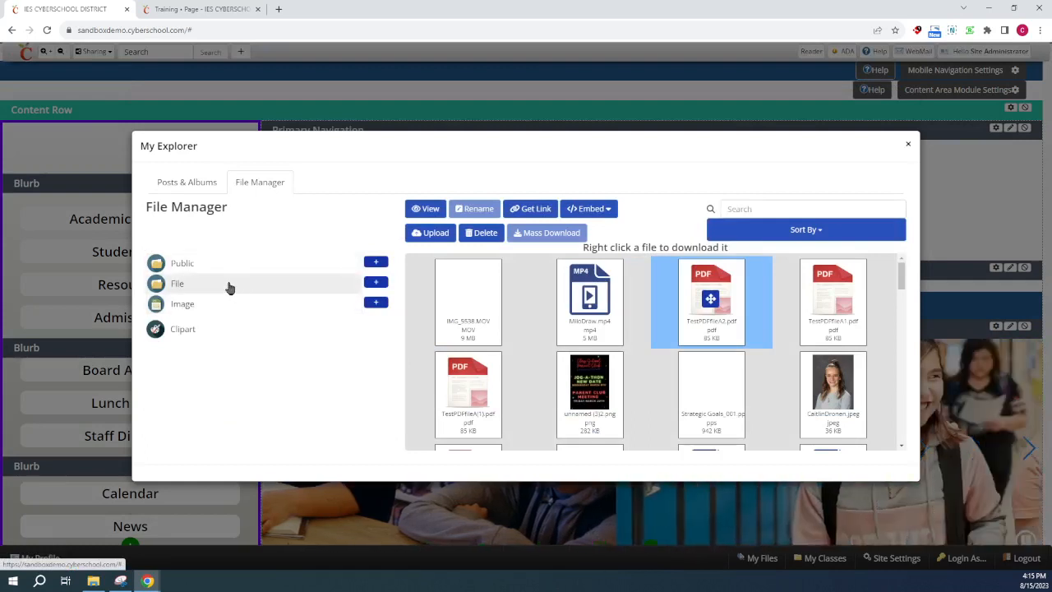
click(230, 288)
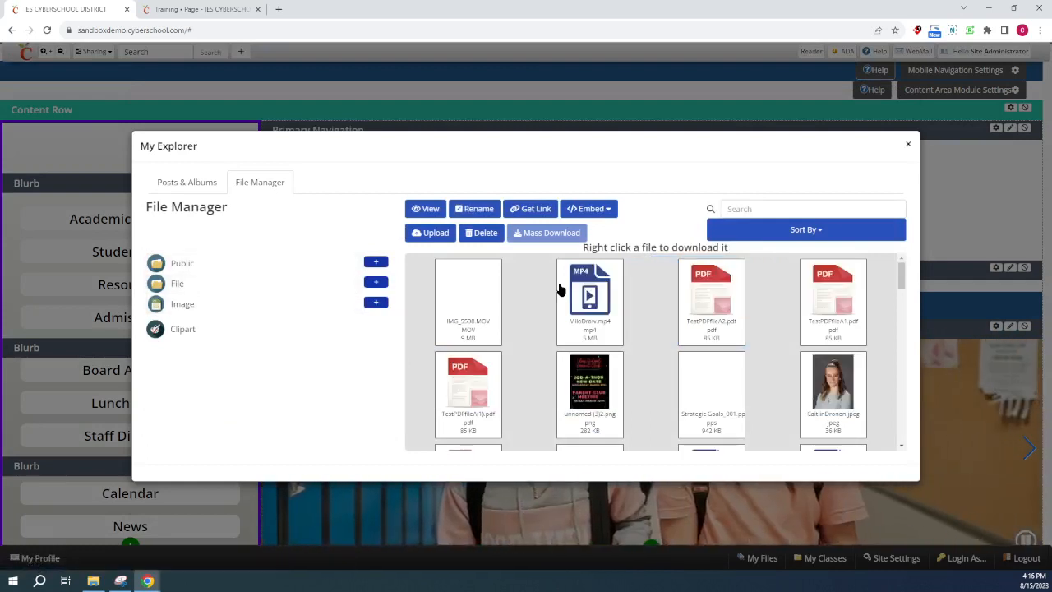
click(713, 304)
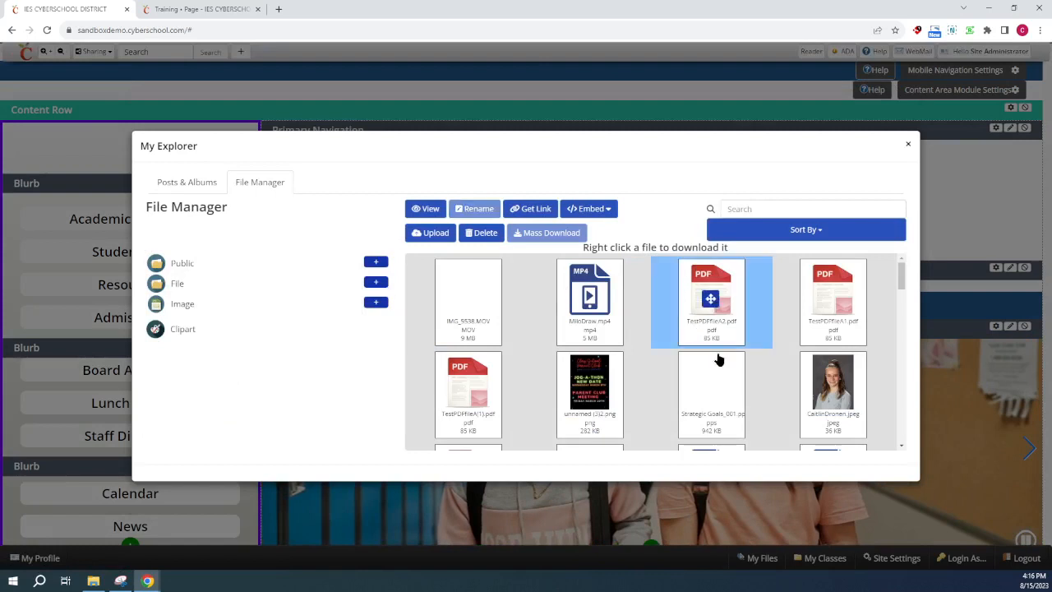
click(536, 210)
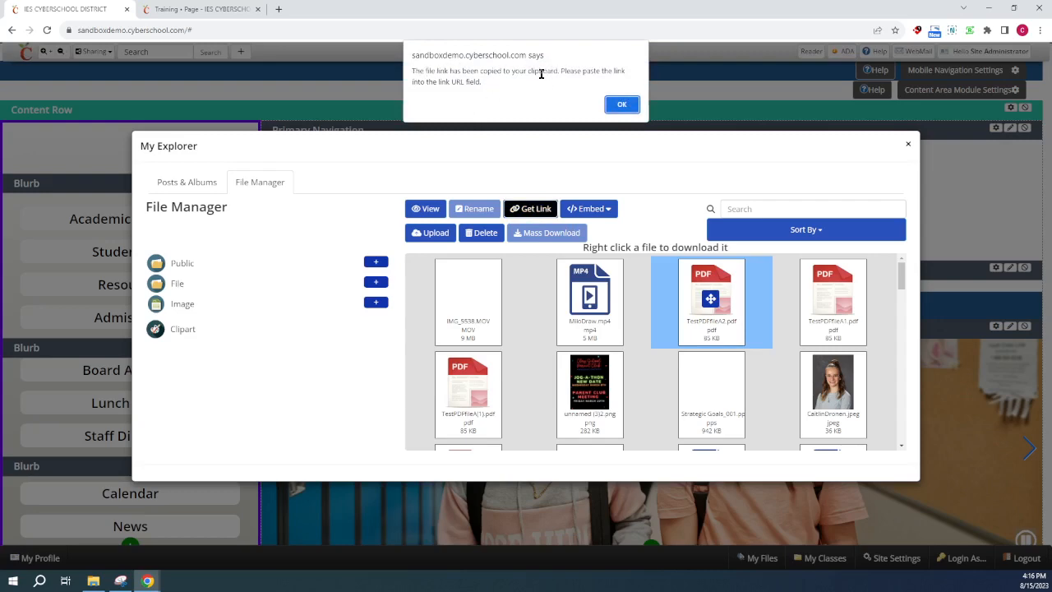
click(622, 105)
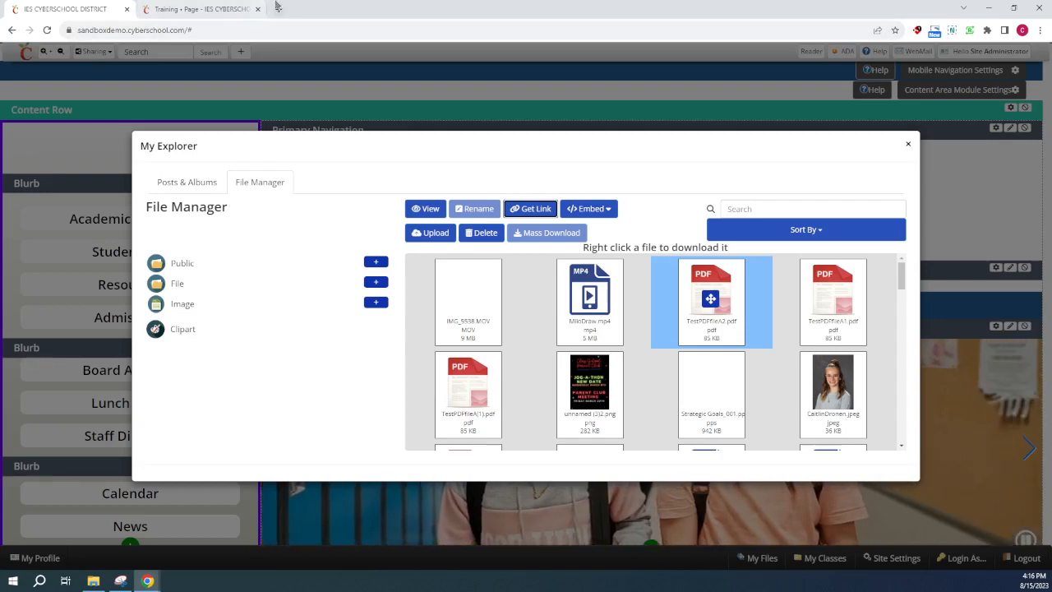
- Return to the Training page editor and paste the copied PDF link as the iframe's URL
click(198, 7)
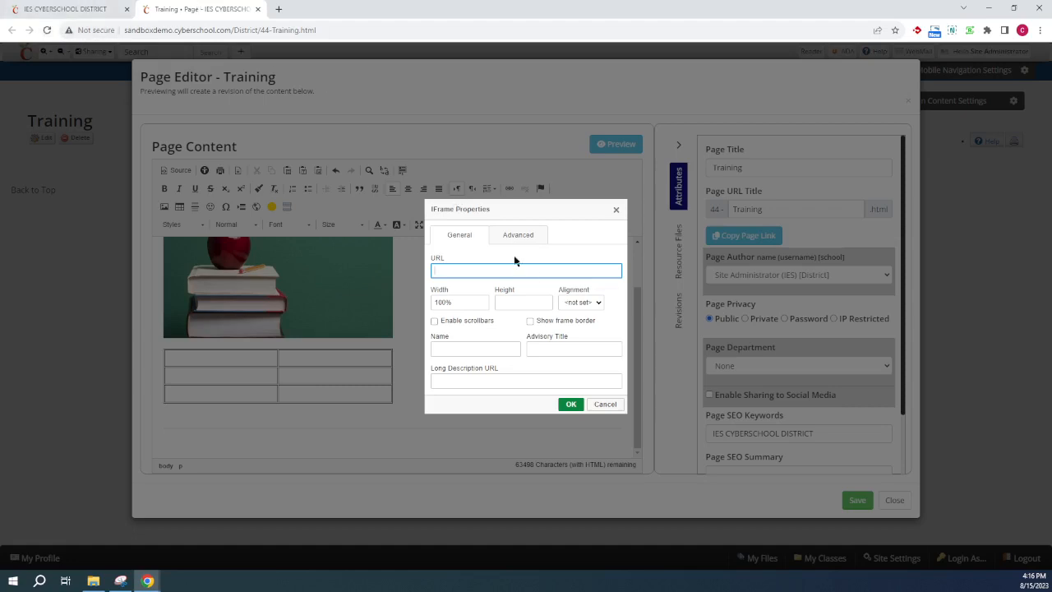
key(ctrl+v)
triple_click(512, 274)
click(516, 284)
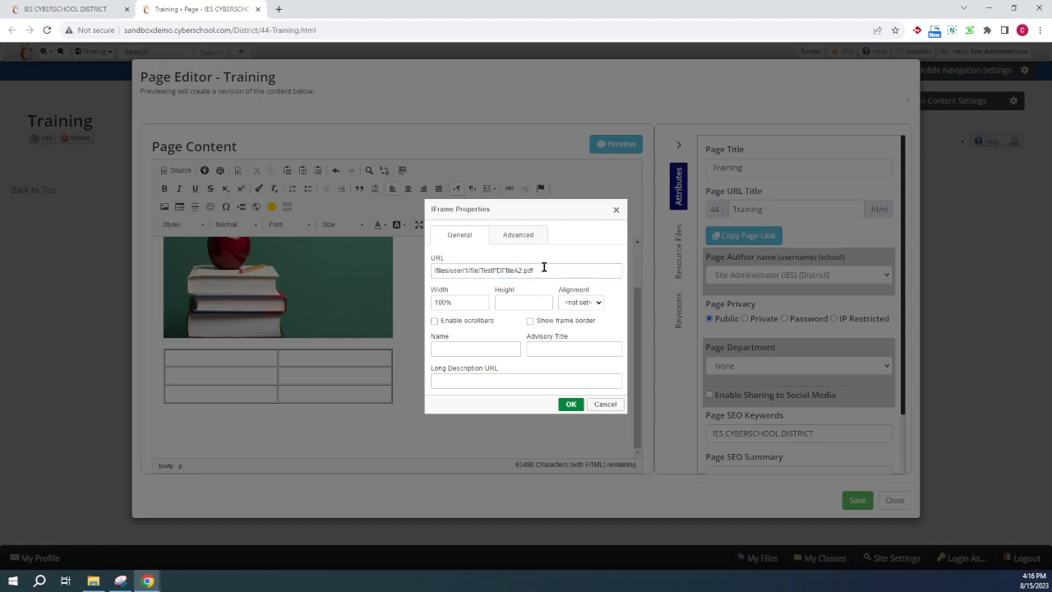
- Compare the iframe's relative file path with the part of the Training page's address that follows the domain
drag(545, 268, 409, 282)
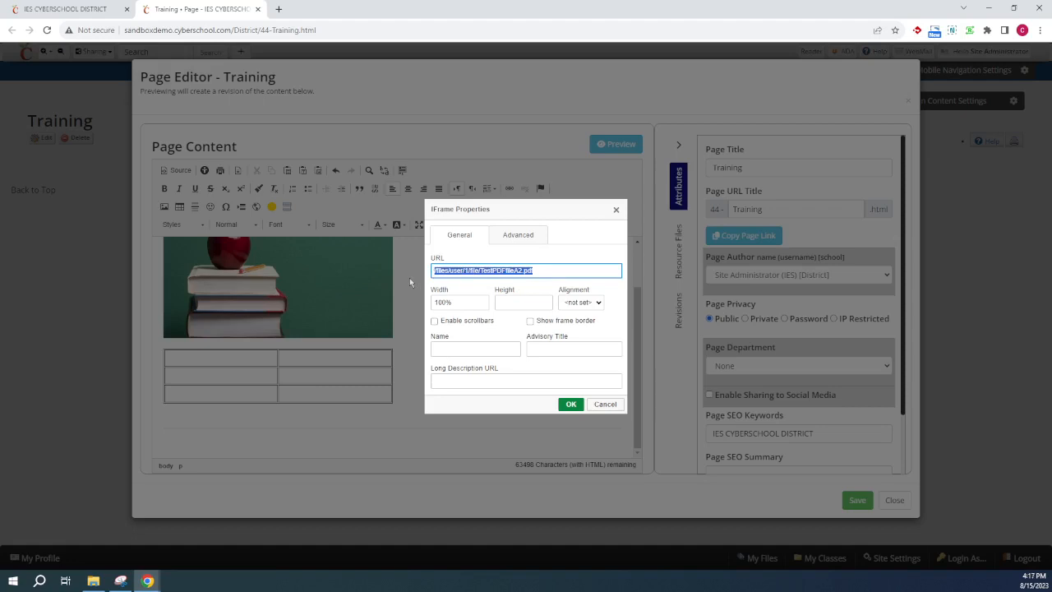
click(332, 32)
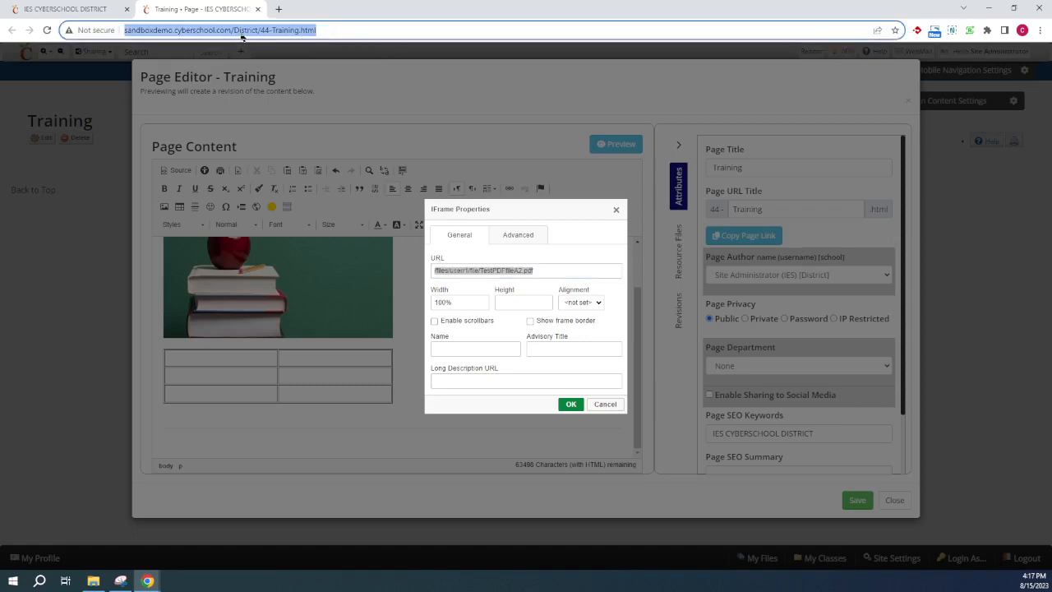
click(562, 269)
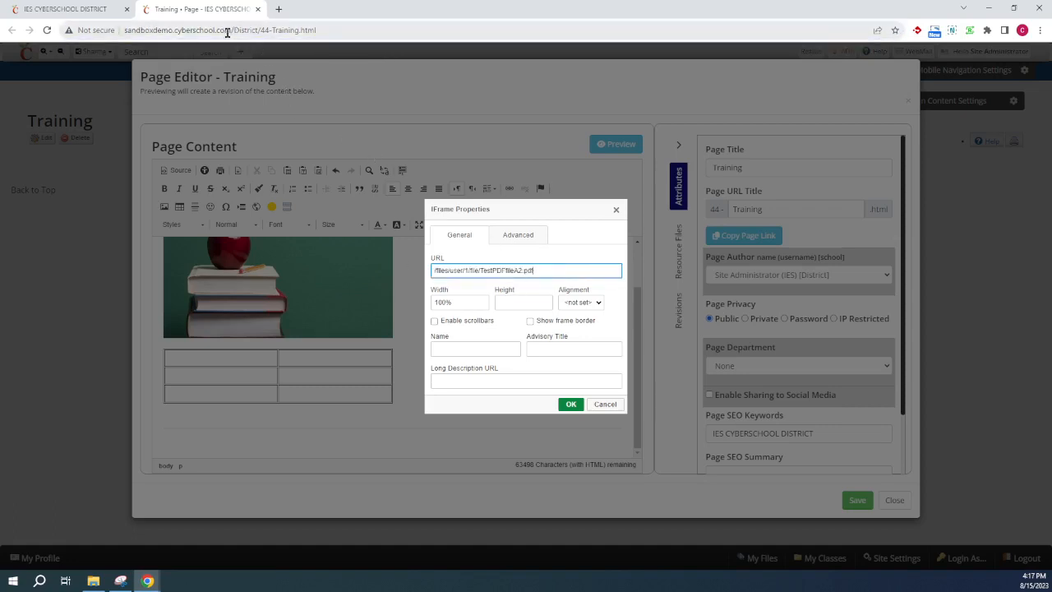
drag(232, 30, 382, 29)
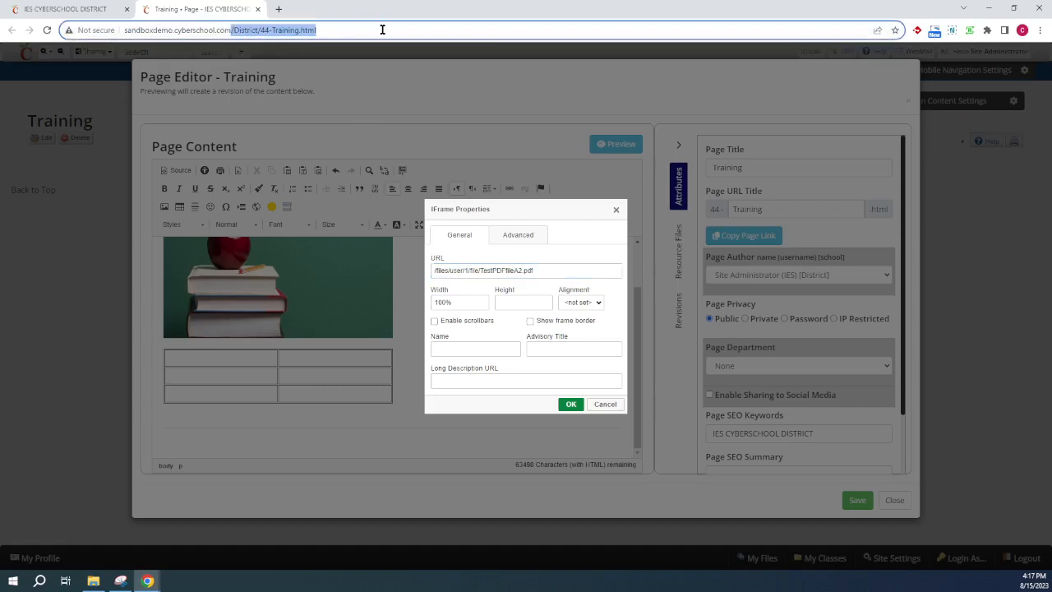
click(382, 30)
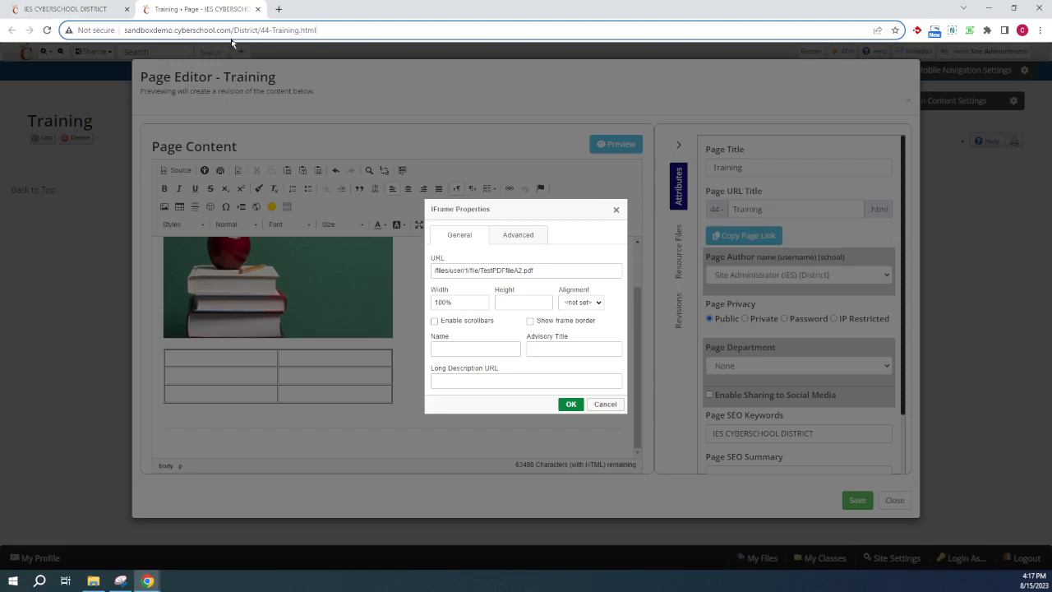
drag(230, 31, 375, 39)
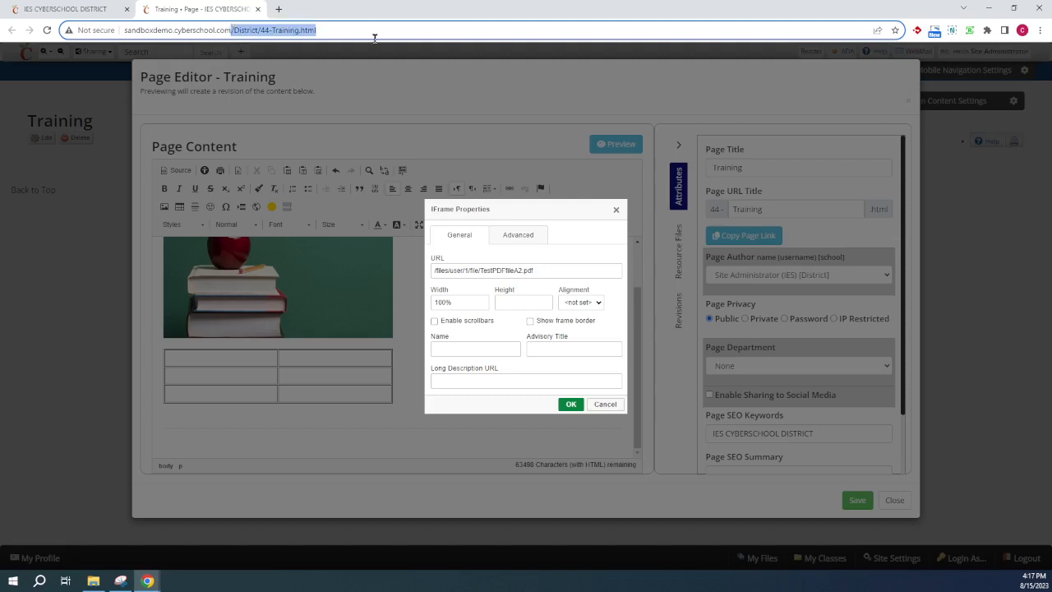
click(332, 31)
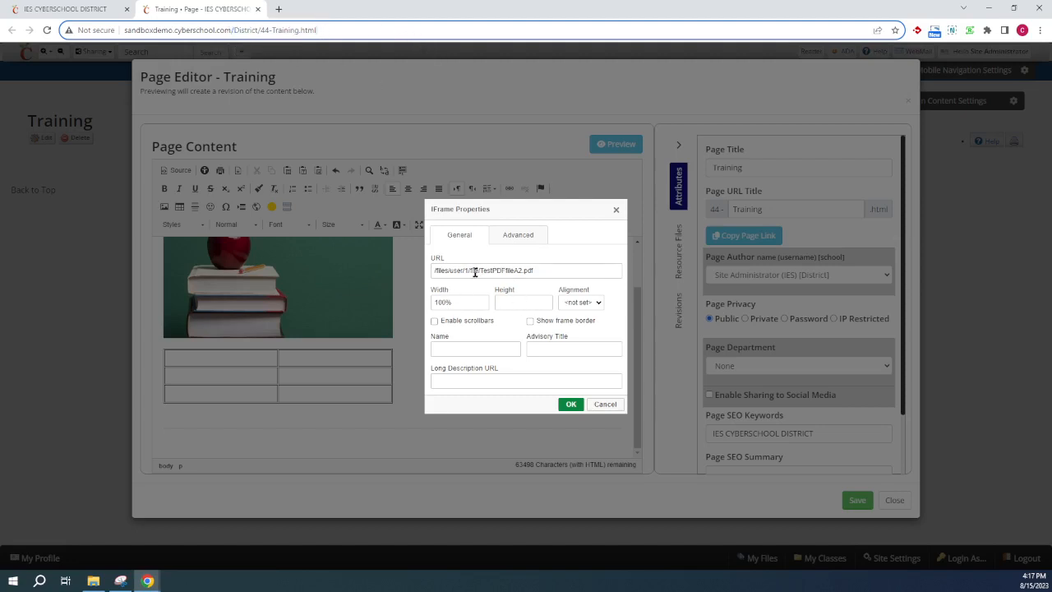
- Set the iframe's width to 60% and height to 400, and insert it into the page content
double_click(443, 302)
text(60)
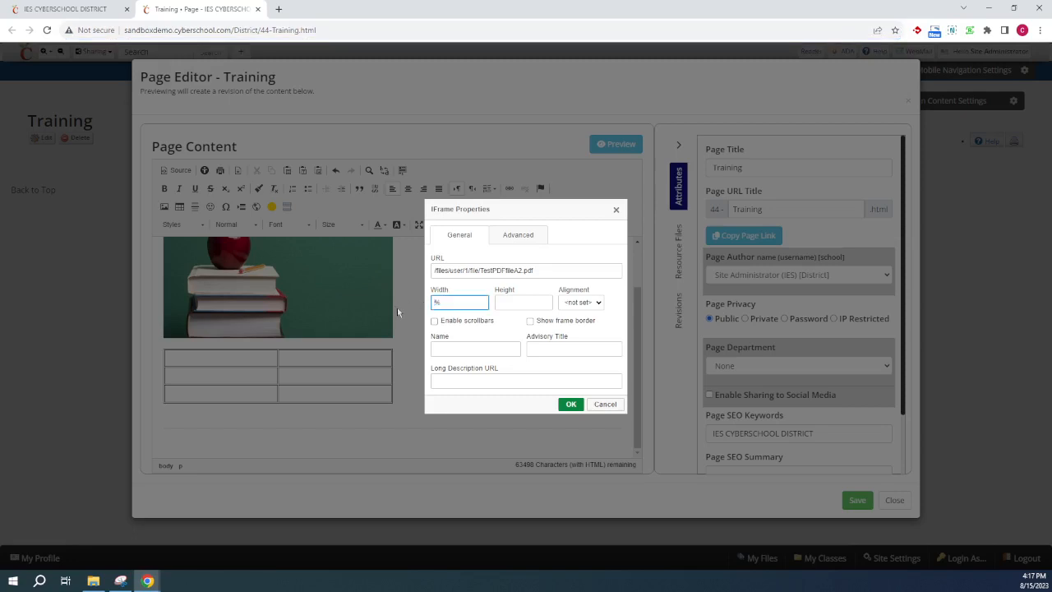
click(540, 302)
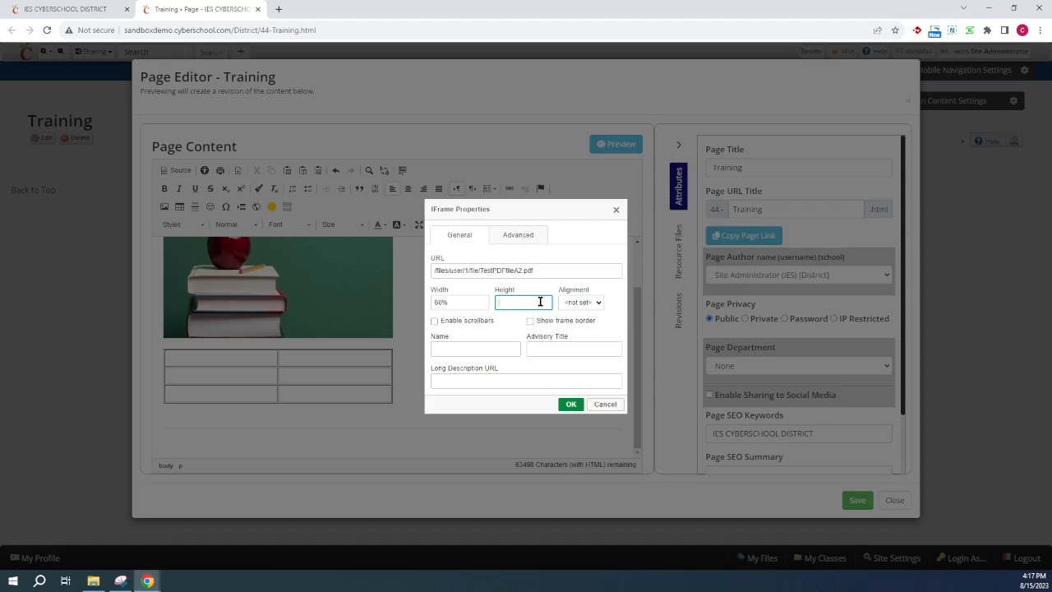
text(00)
click(480, 393)
click(472, 383)
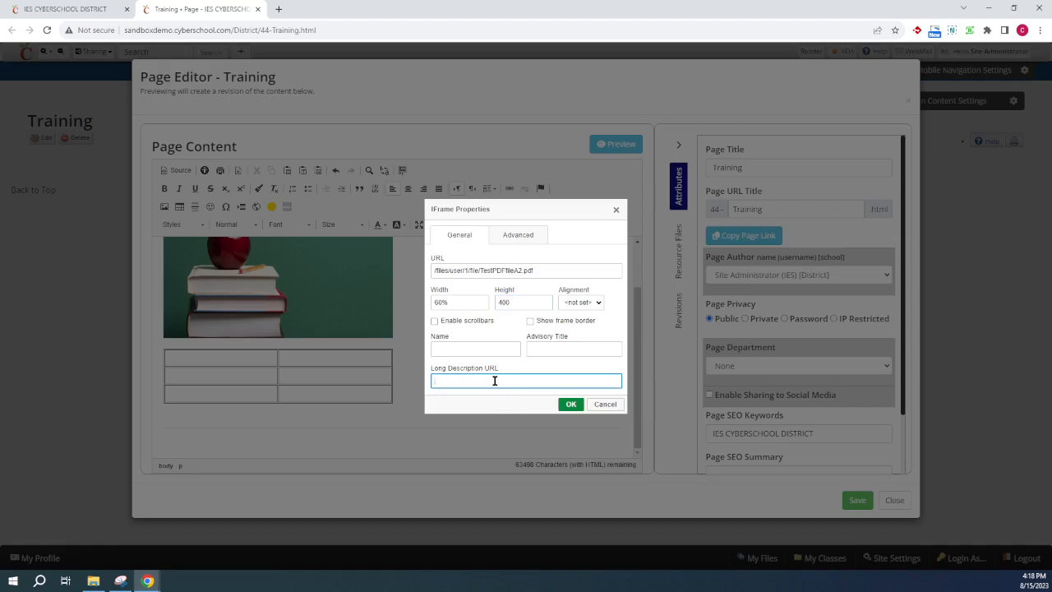
click(571, 405)
- Review the iframe placeholder in the page content and preview the Training page
scroll(456, 346, down, 1)
scroll(453, 338, up, 1)
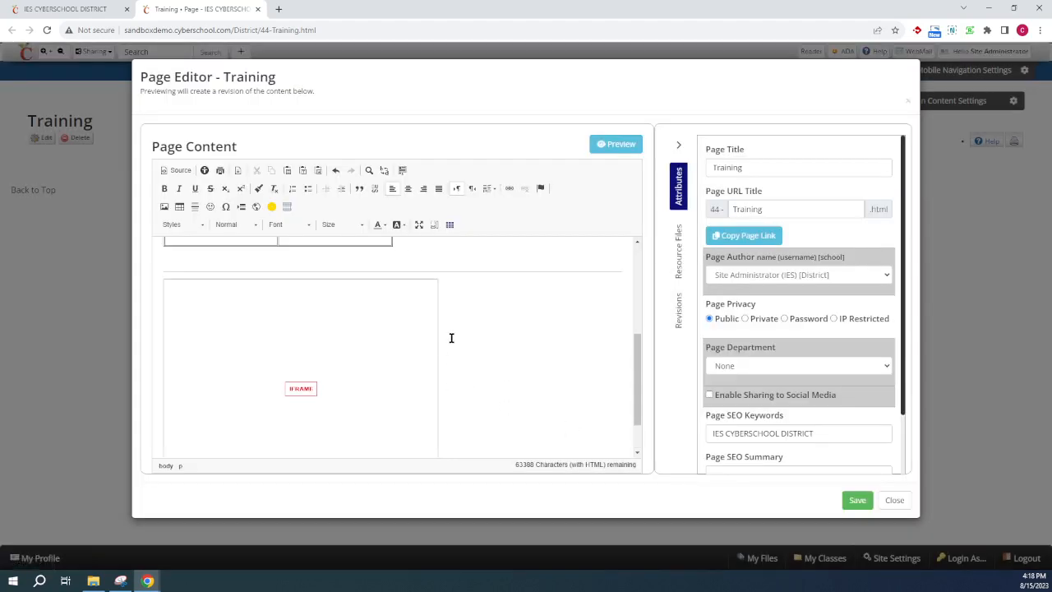
scroll(371, 341, down, 1)
scroll(343, 314, up, 1)
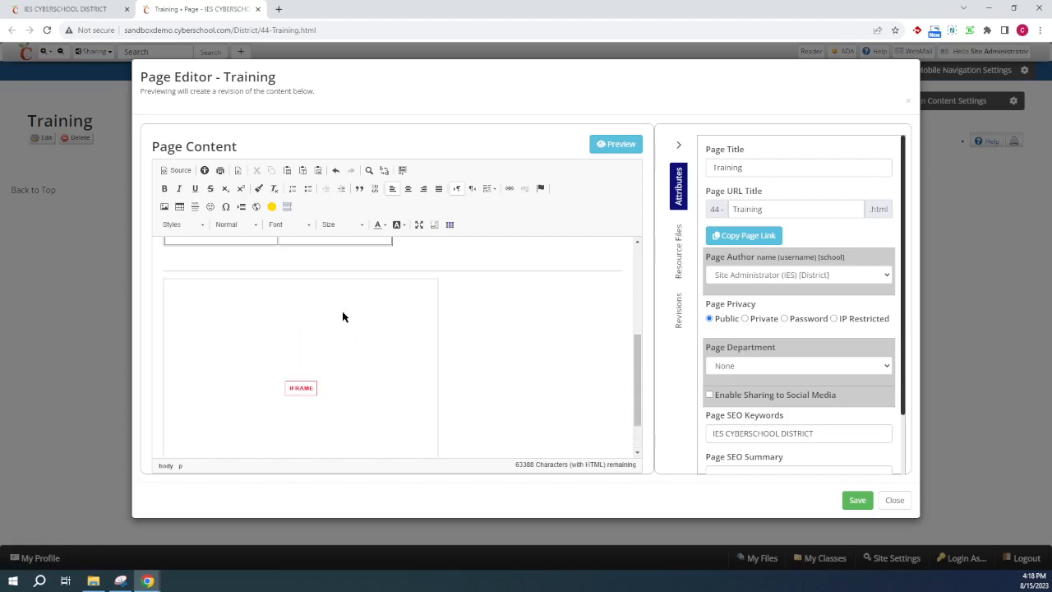
scroll(343, 320, down, 1)
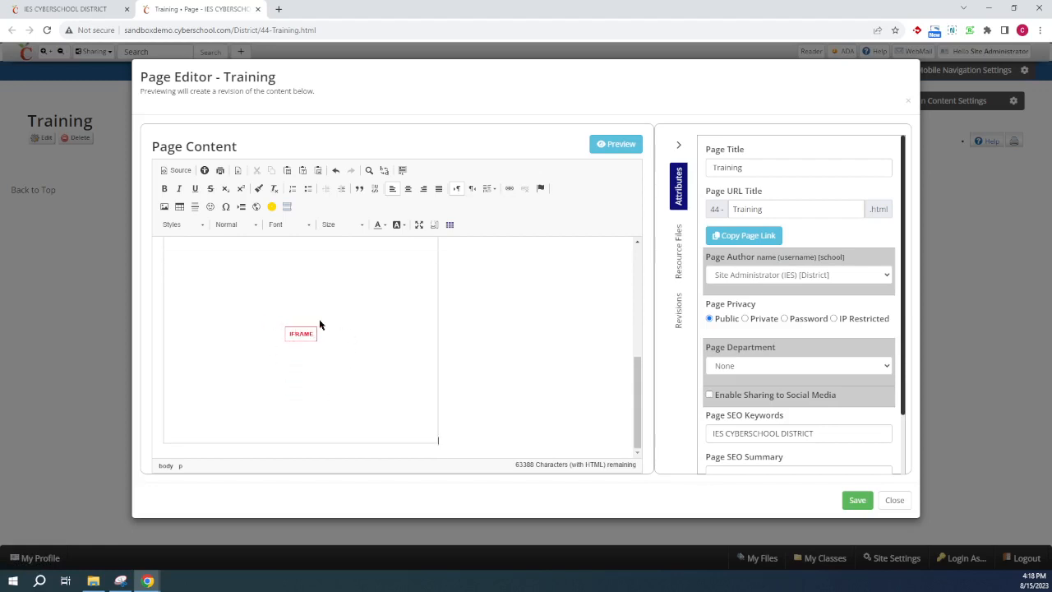
click(611, 144)
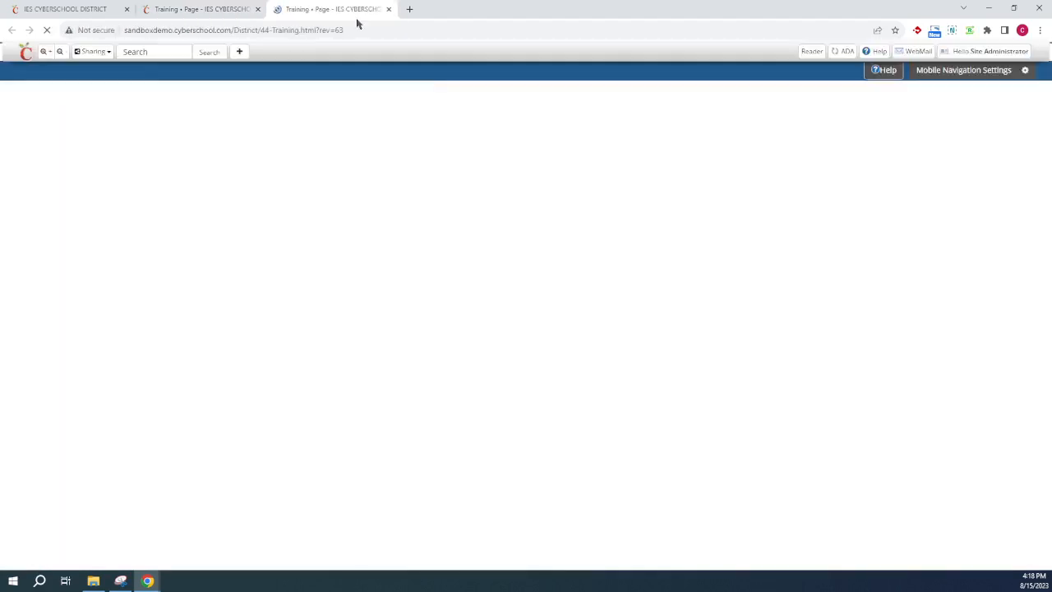
- Review the embedded PDF in the preview and check the iframe's properties back in the Training page editor
scroll(392, 295, down, 3)
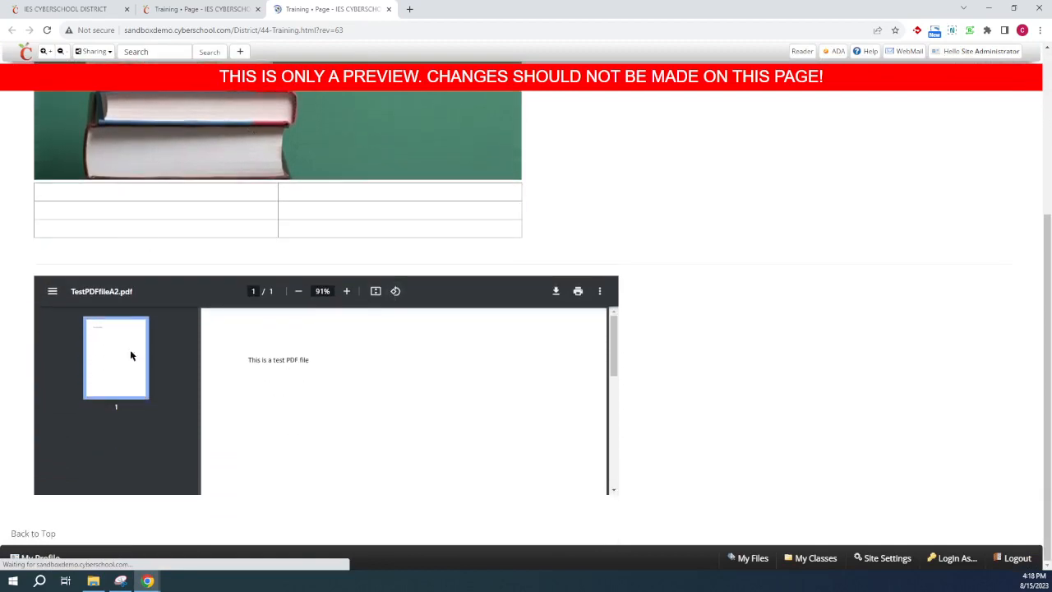
click(202, 9)
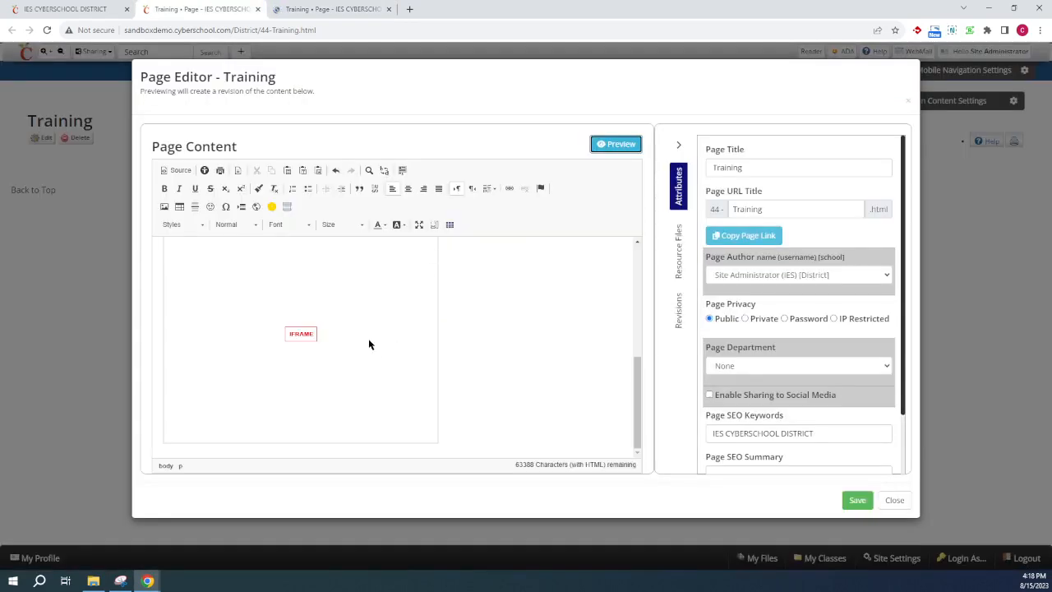
click(313, 363)
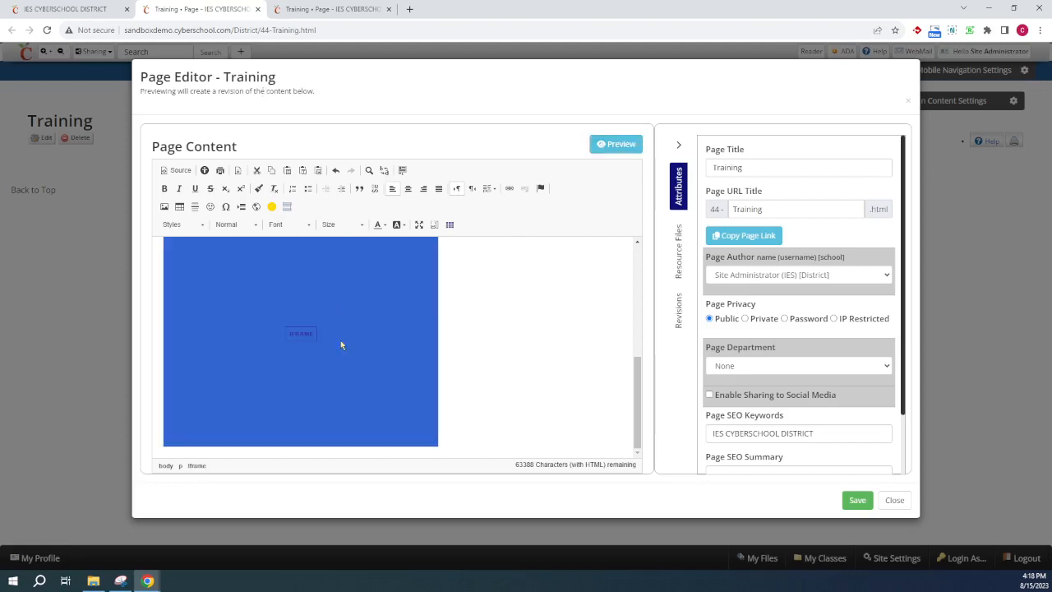
right_click(342, 345)
click(387, 397)
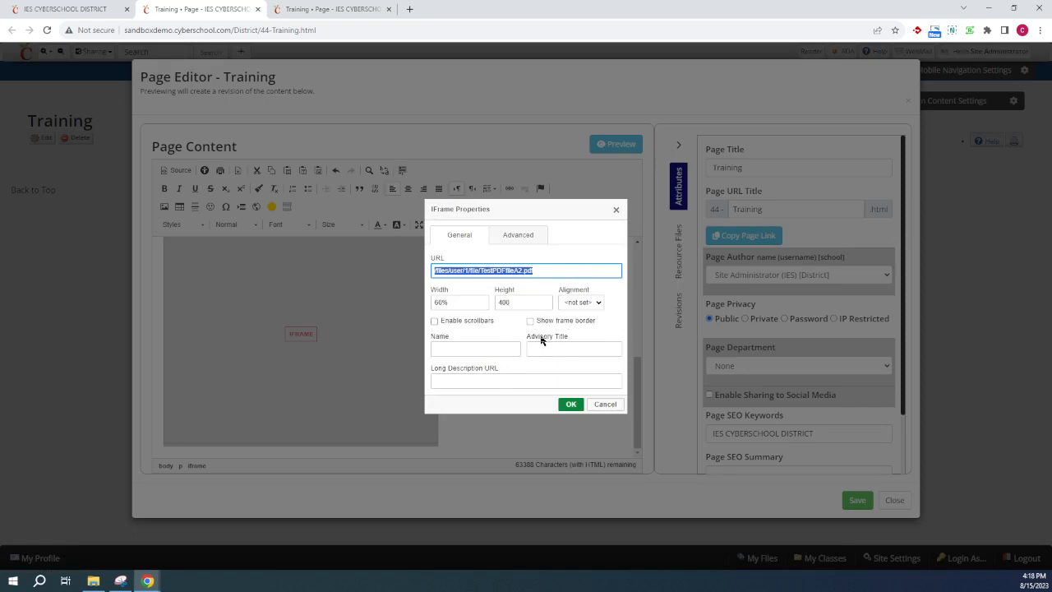
click(570, 403)
- Add an empty line below the iframe in the page content
click(499, 399)
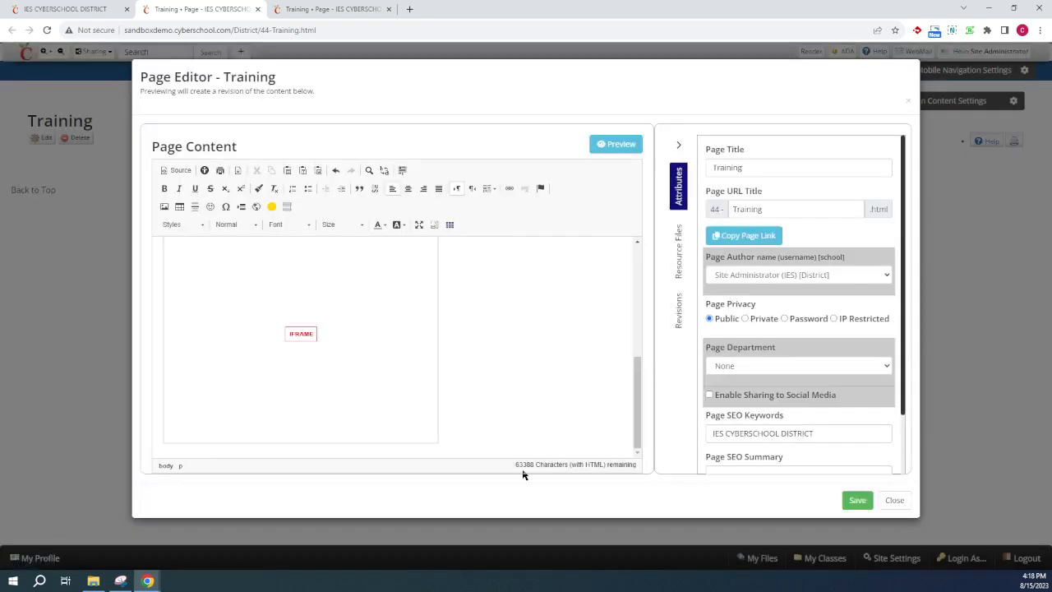
key(Return)
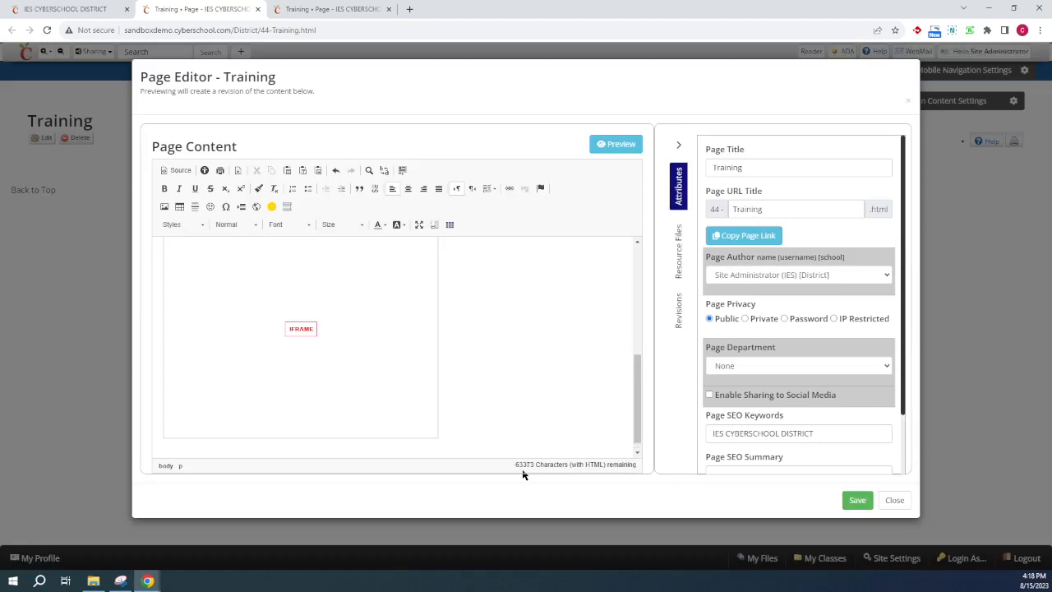
key(Return)
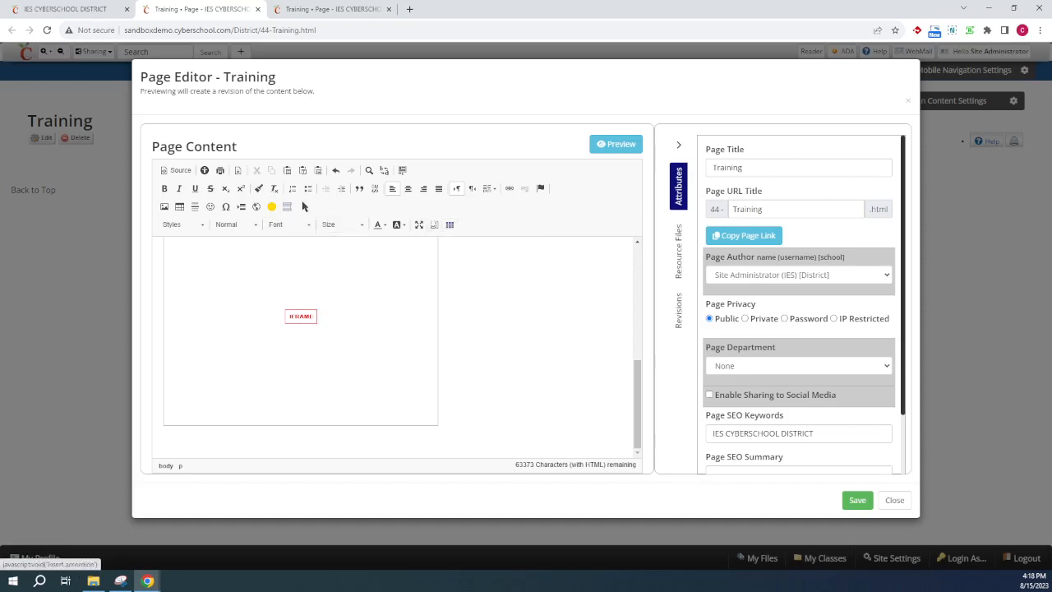
click(450, 226)
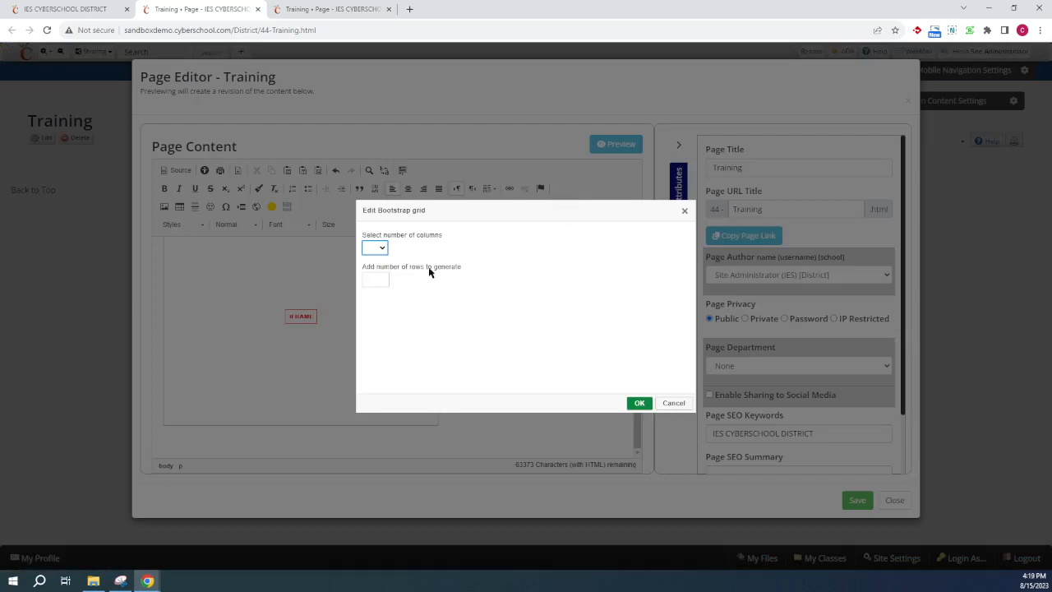
click(383, 248)
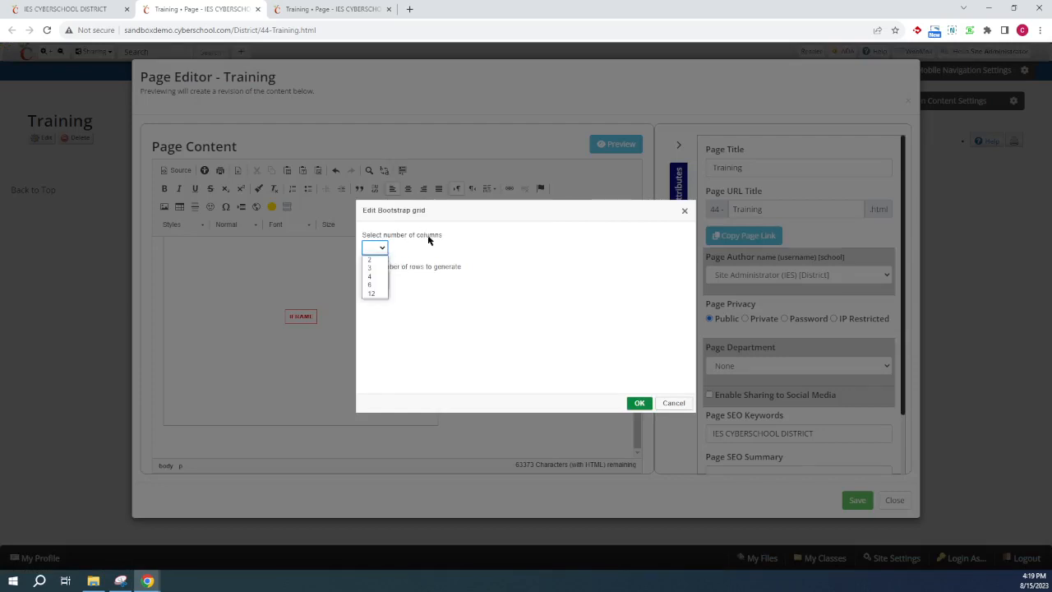
click(681, 402)
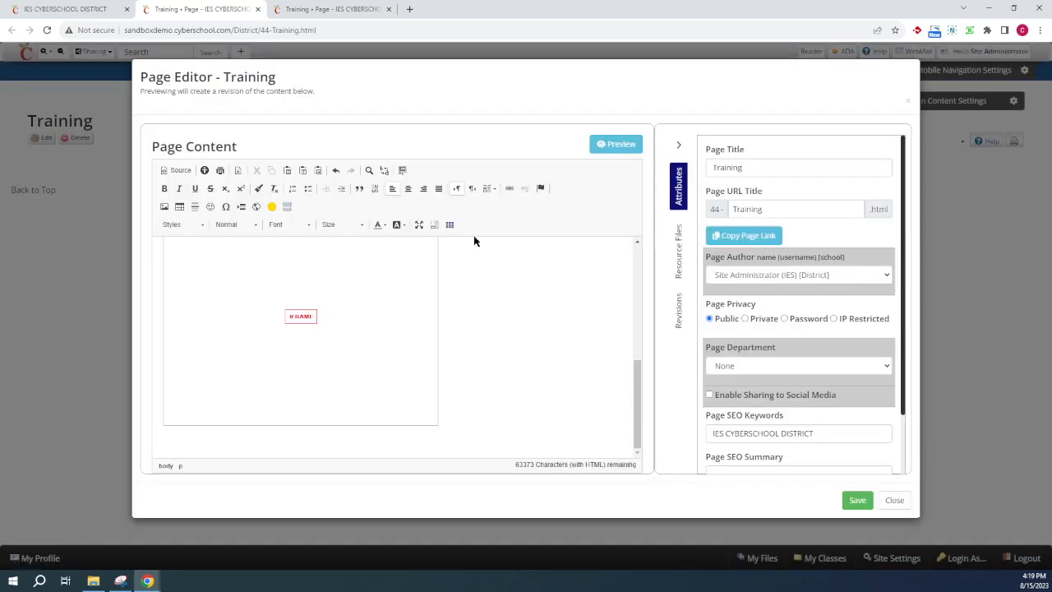
- Insert a Bootstrap grid with 3 columns and 3 rows below the iframe
click(450, 224)
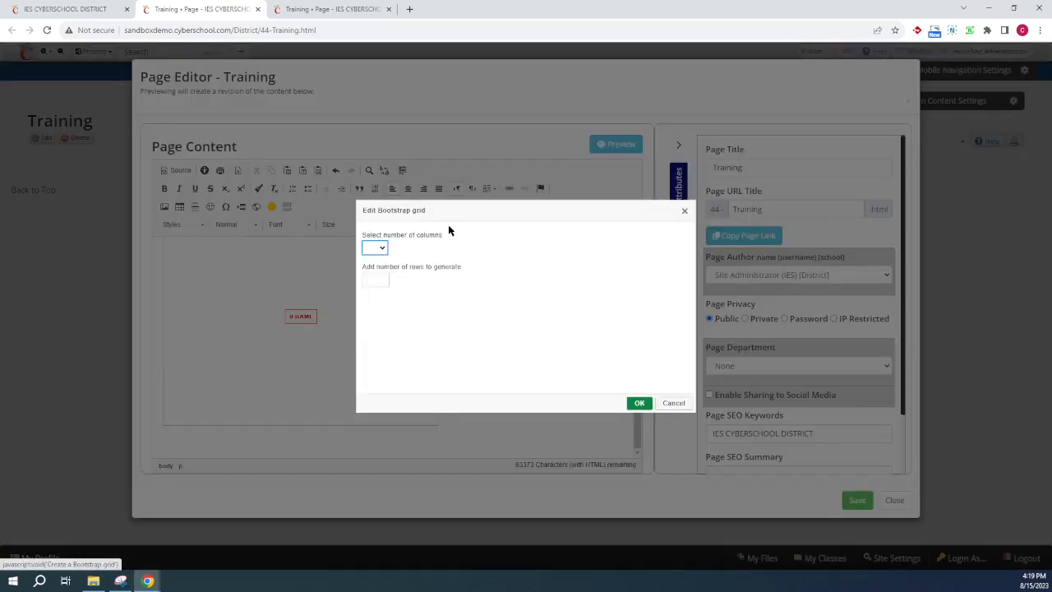
click(382, 248)
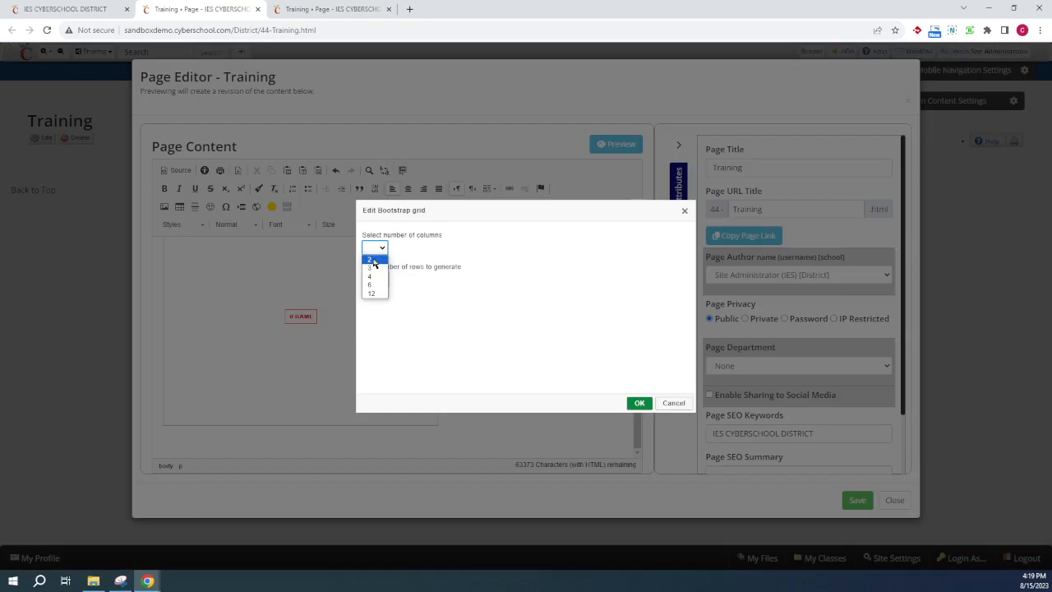
click(373, 268)
click(372, 277)
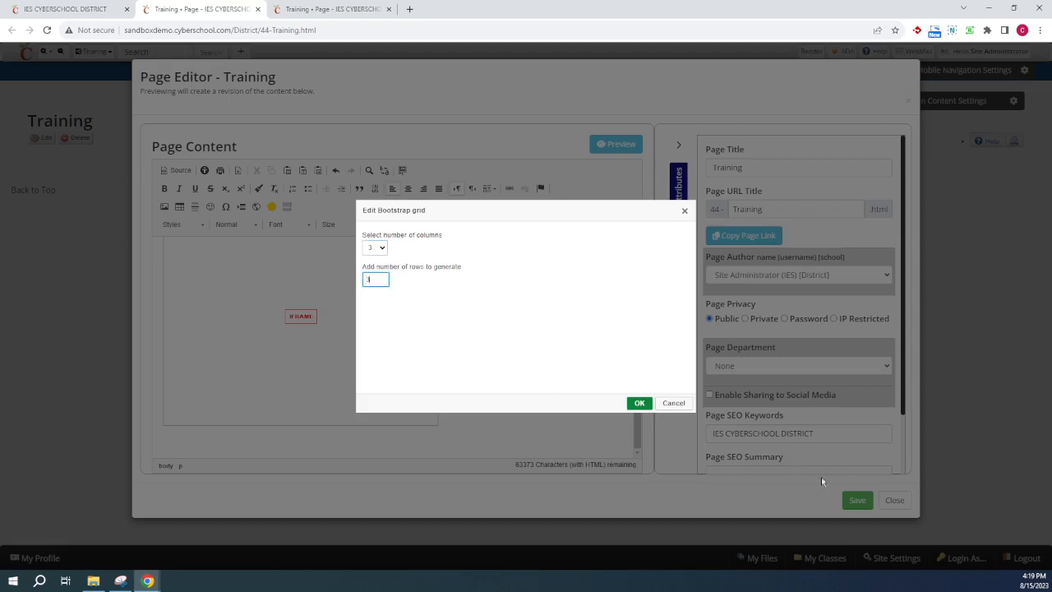
click(639, 402)
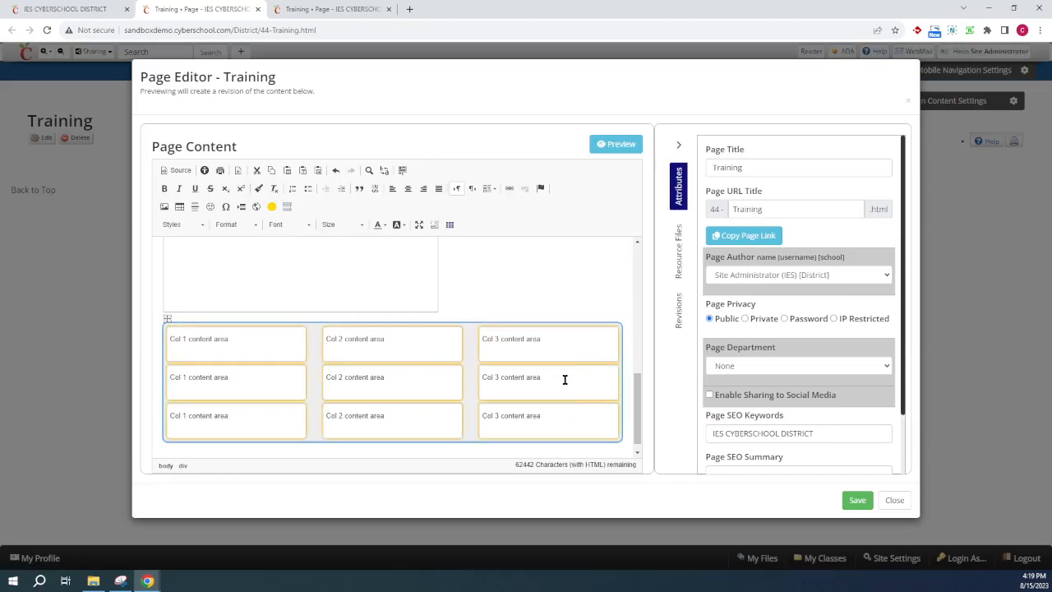
- Preview the Training page, close the old preview, and examine how the grid appears below the PDF
click(624, 150)
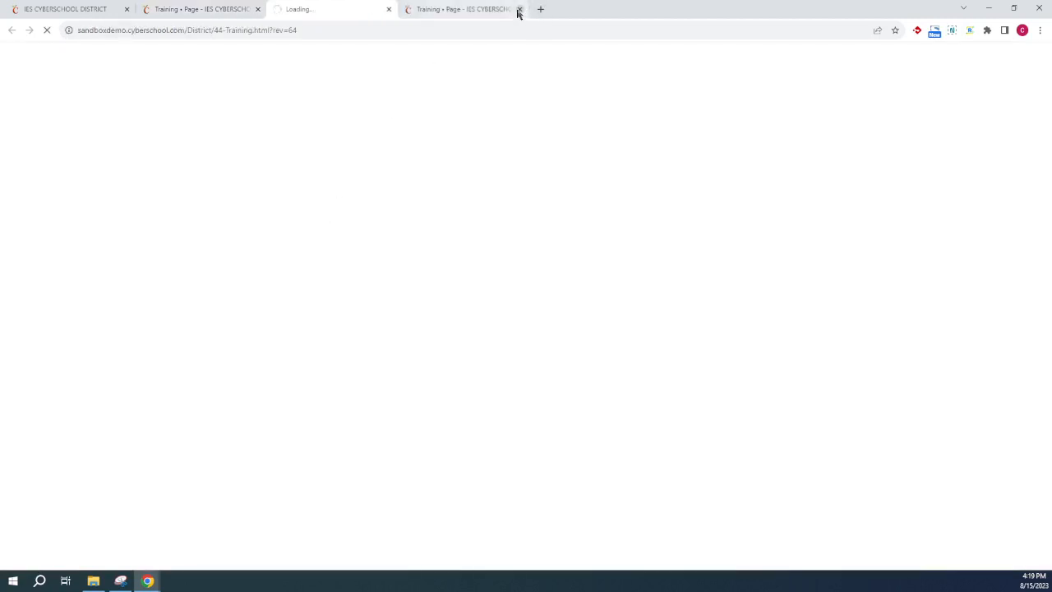
click(518, 10)
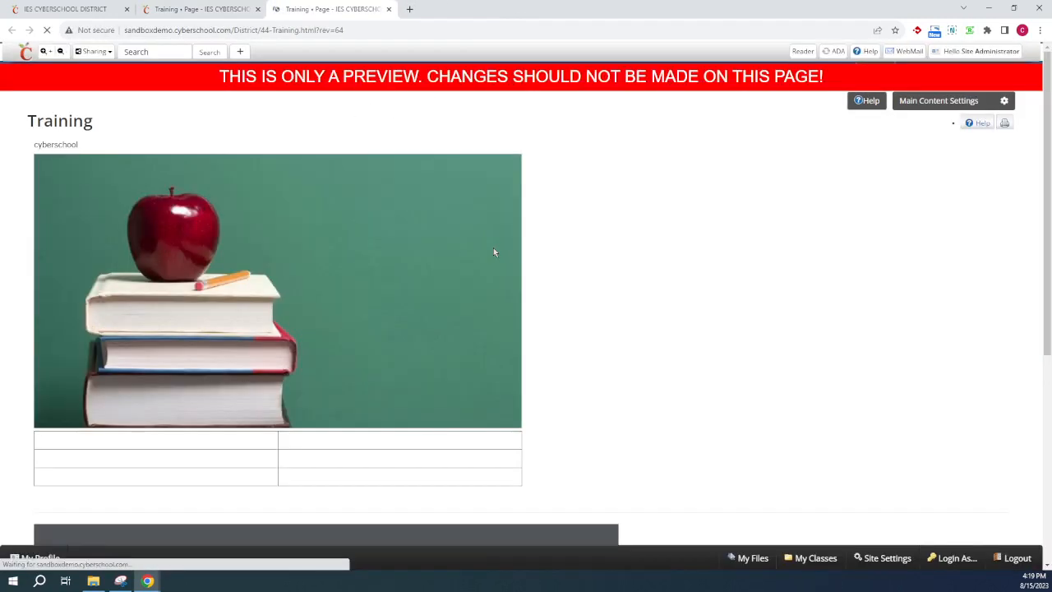
scroll(494, 252, down, 4)
scroll(482, 253, down, 1)
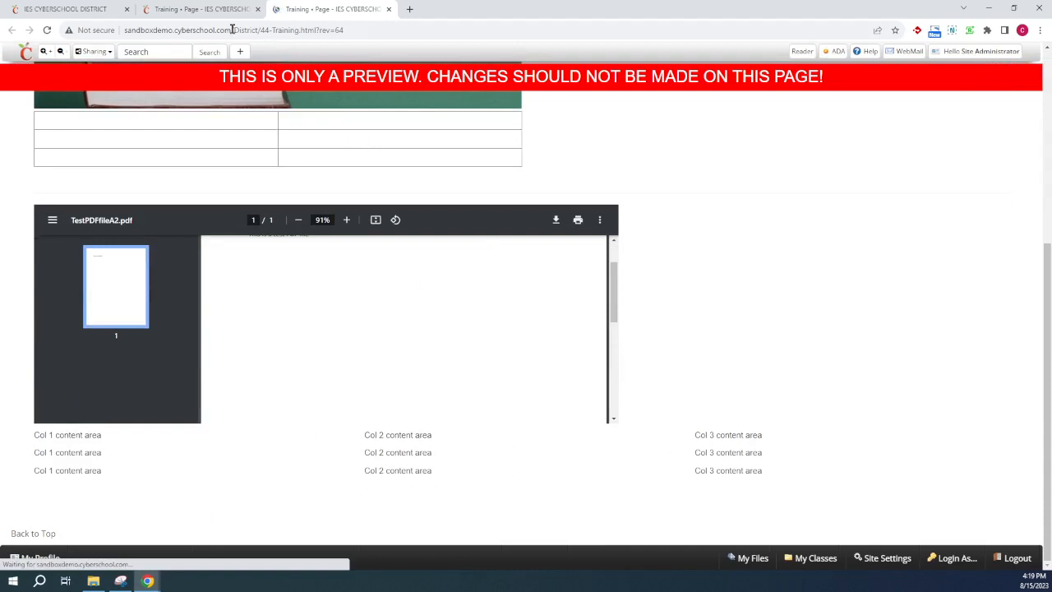
- Return to the Training page editor and delete the placeholder text from the grid's first-row Col 2 cell
click(202, 9)
triple_click(397, 338)
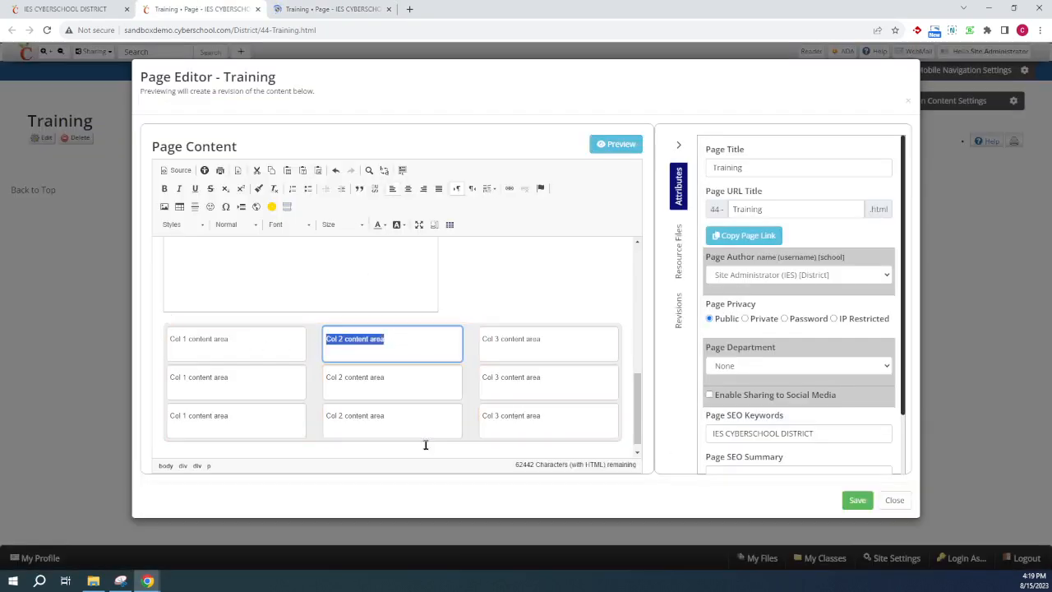
key(BackSpace)
- Preview the Training page again, close the outdated preview, and check the emptied grid cell
click(615, 144)
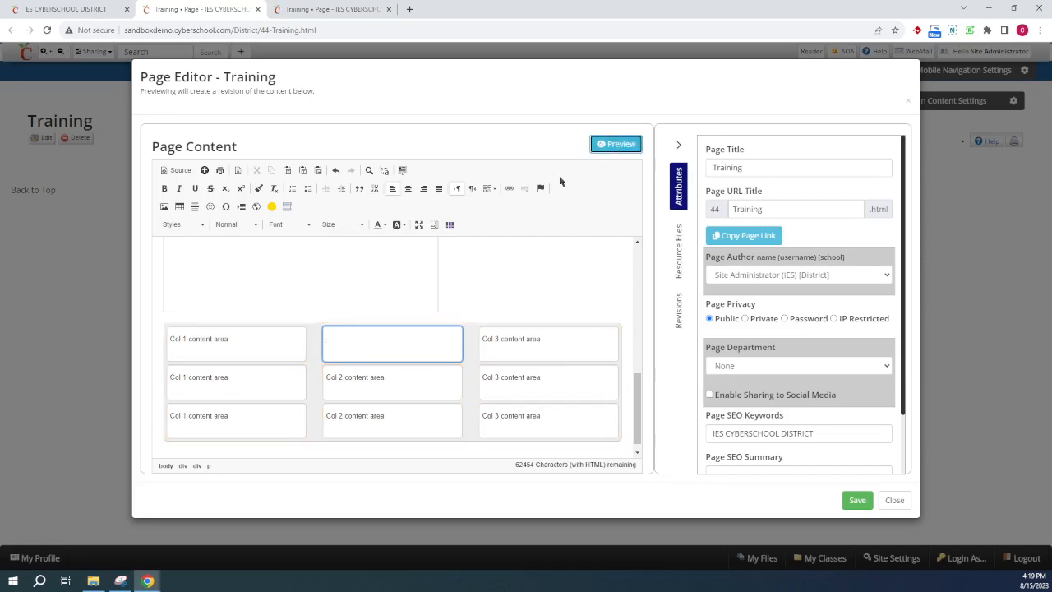
click(518, 9)
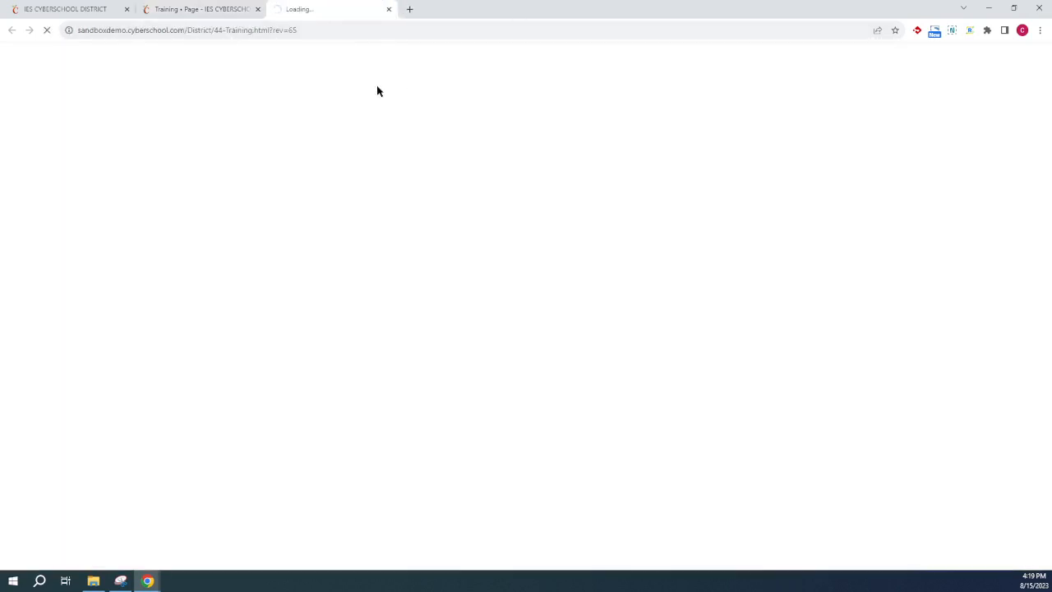
scroll(471, 366, down, 3)
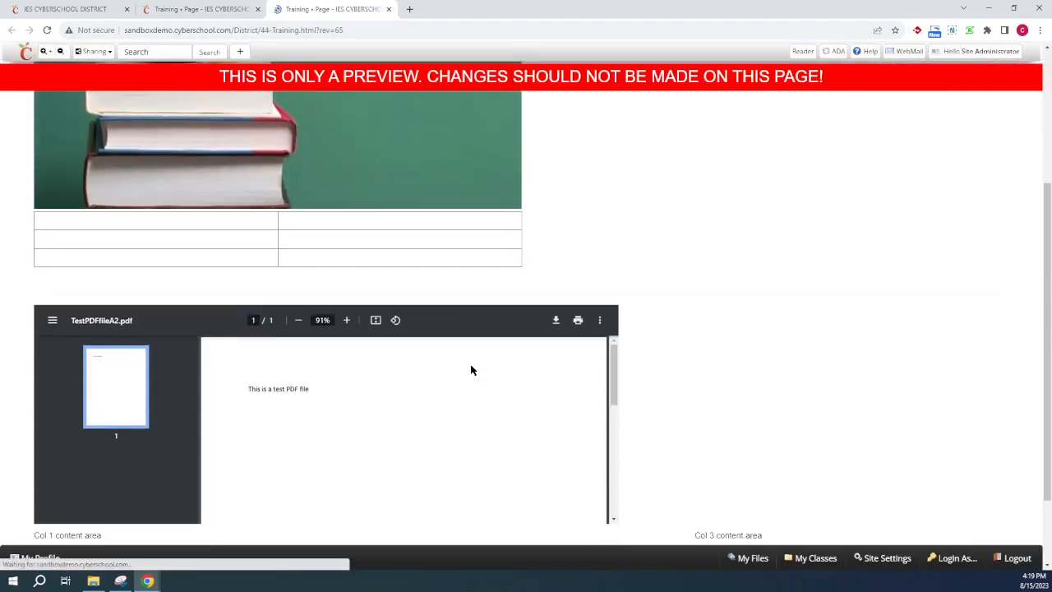
scroll(470, 370, down, 2)
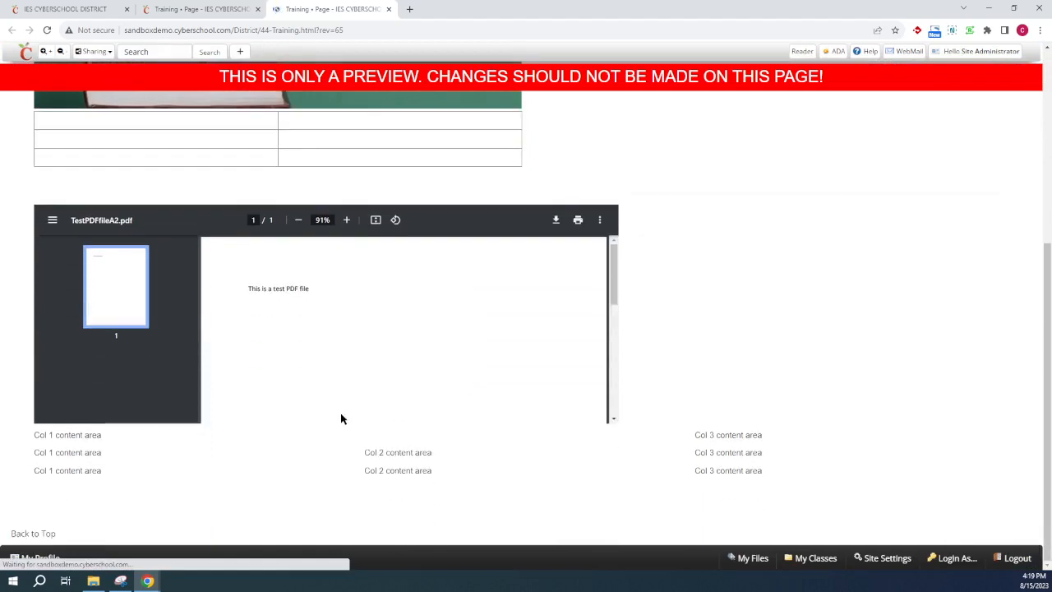
- Return to the Training page editor and examine the grid's individual cells and the options for its last cell
click(145, 8)
click(399, 352)
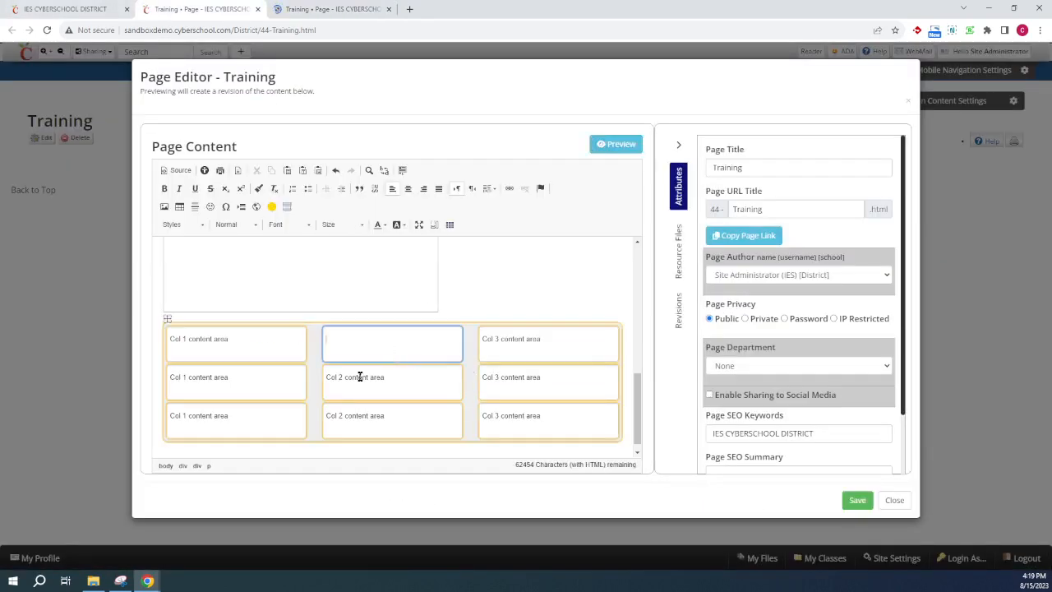
click(281, 347)
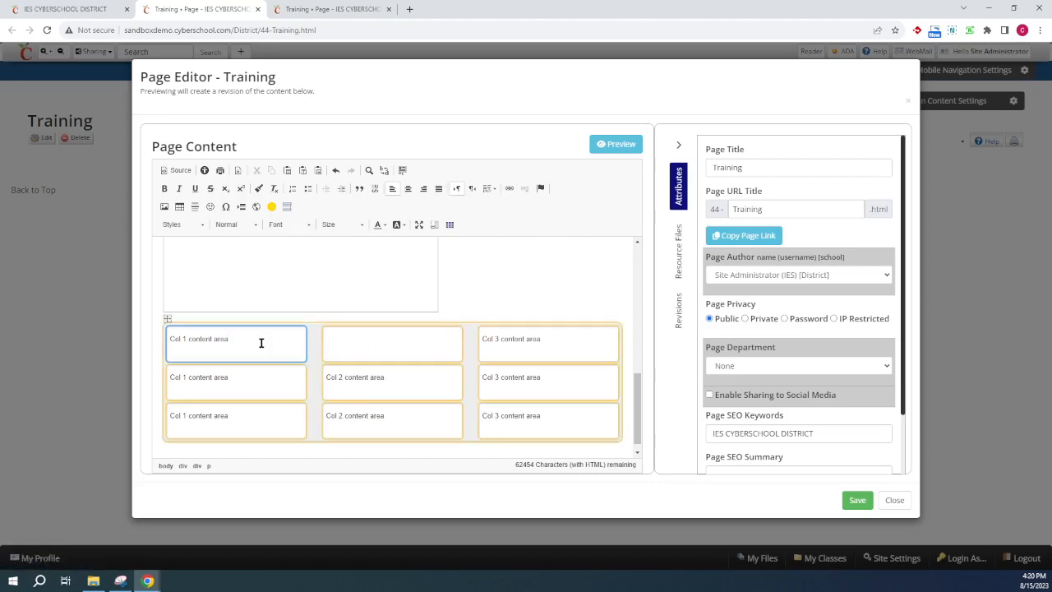
right_click(610, 433)
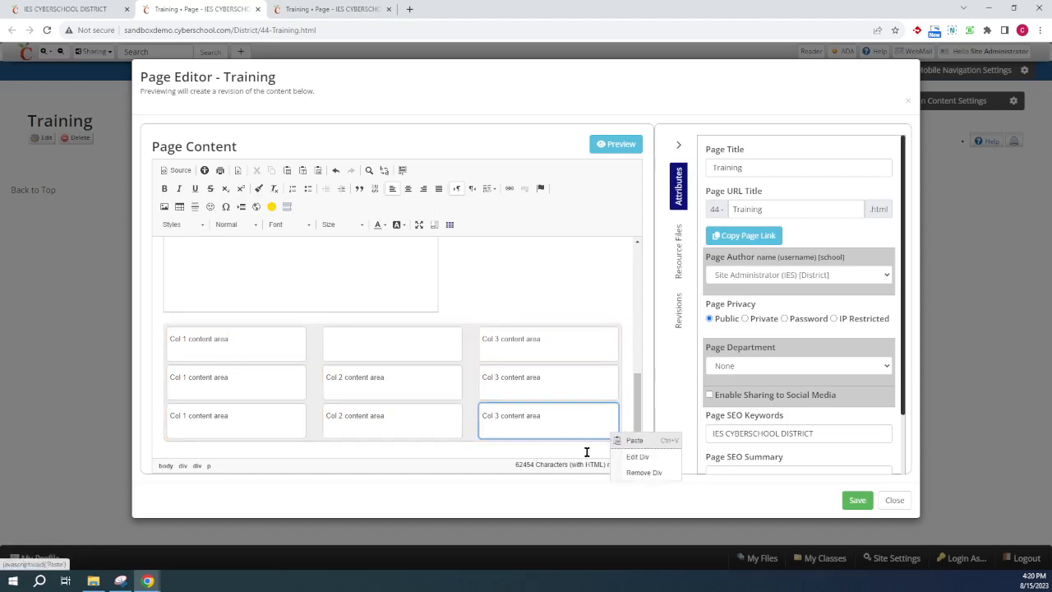
- Insert an accordion below the grid with 3 collapses, the unique identifier asdkjhf and no icon
click(587, 451)
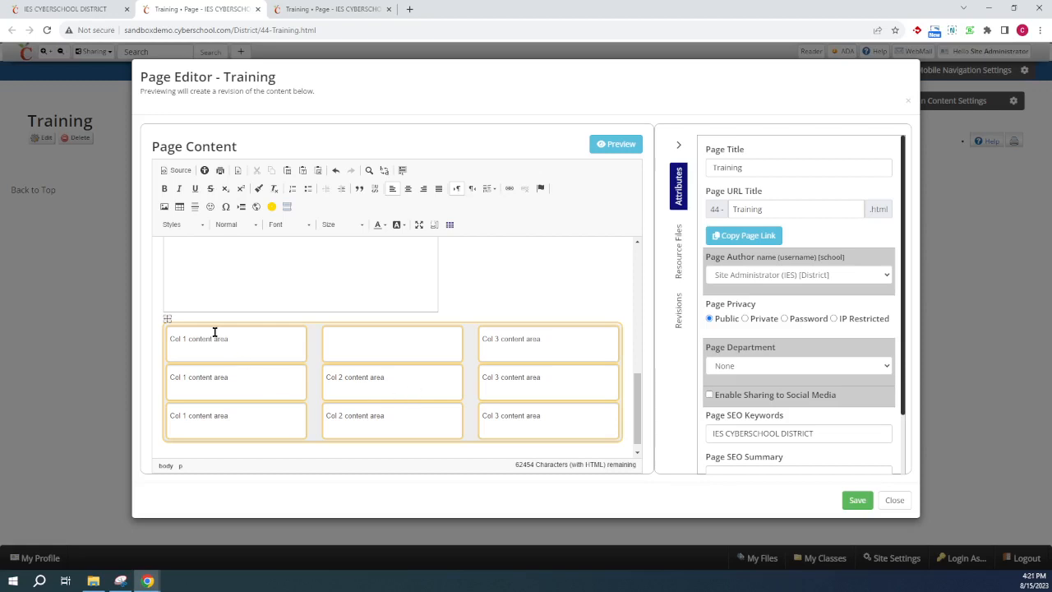
click(287, 212)
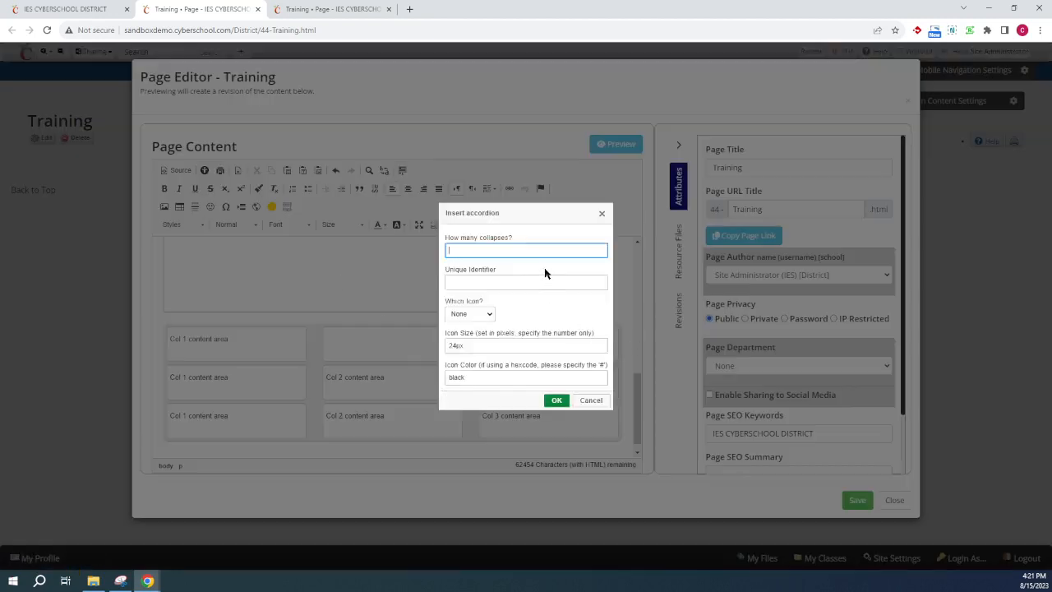
text(3)
click(499, 280)
text(3)
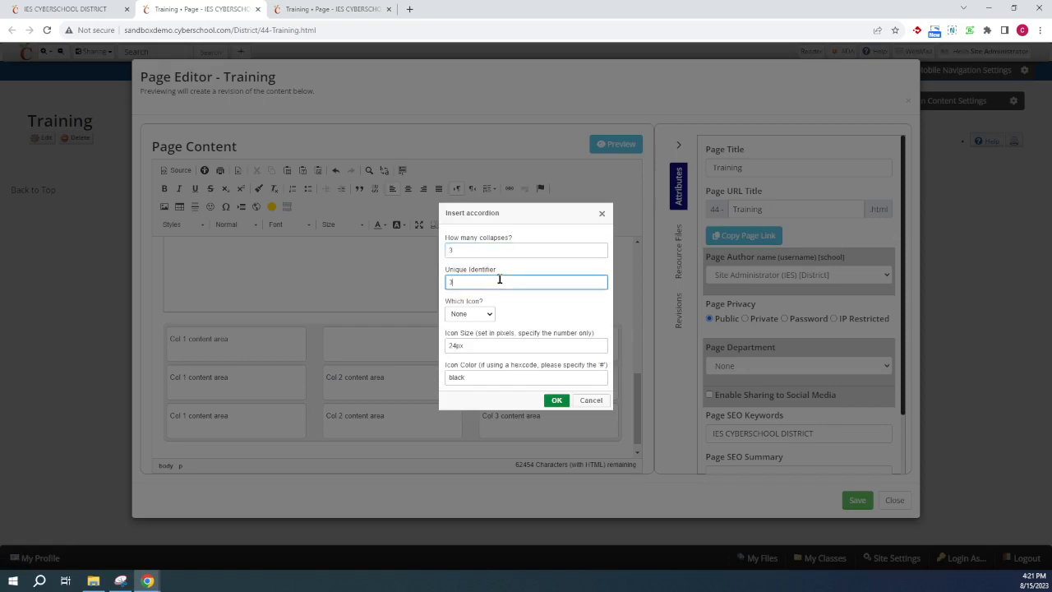
key(BackSpace)
text(asdkjhf)
click(476, 312)
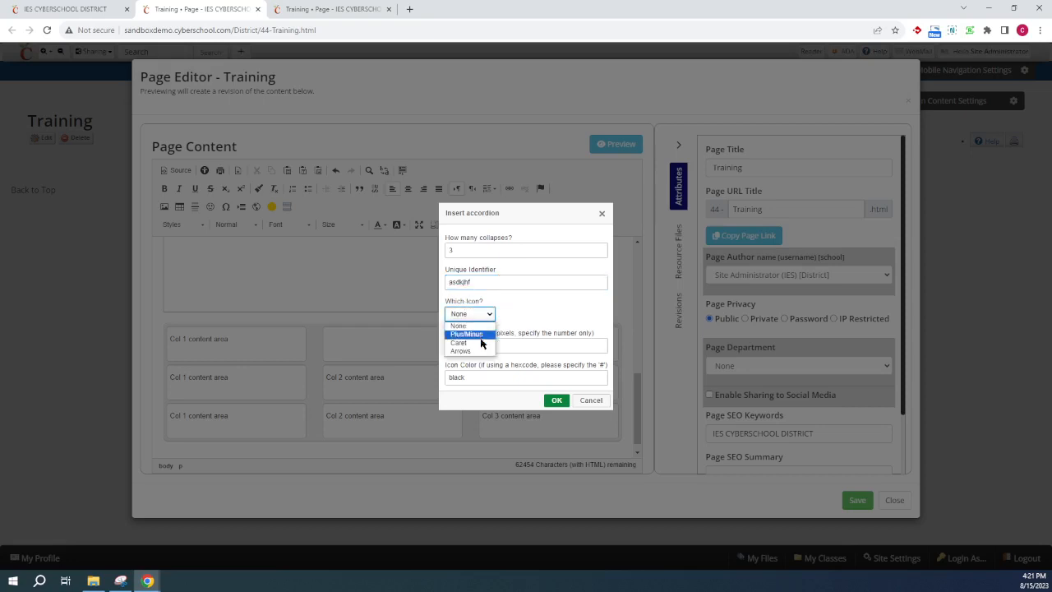
click(527, 307)
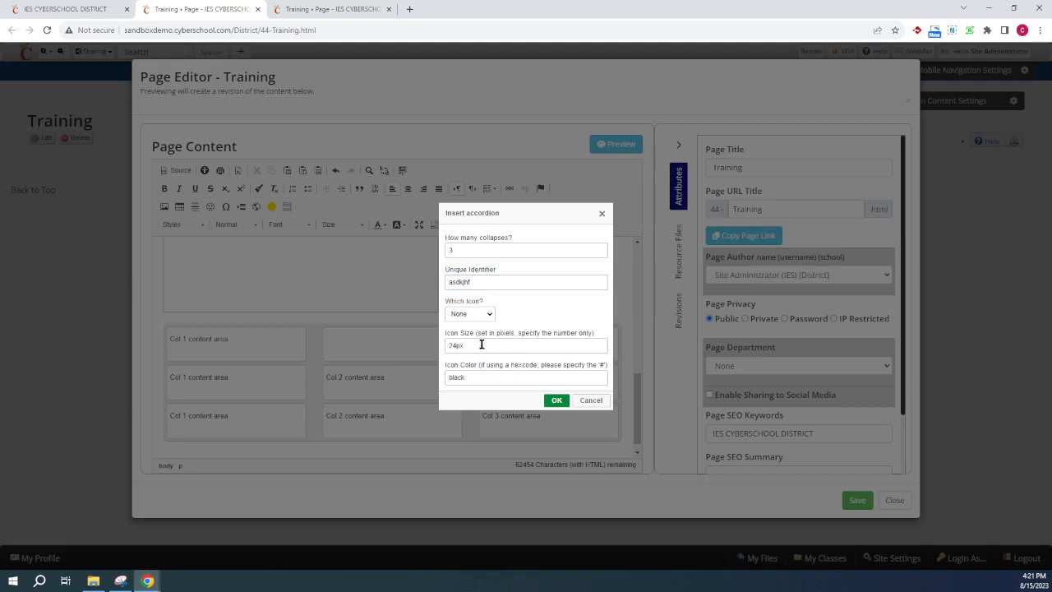
click(556, 401)
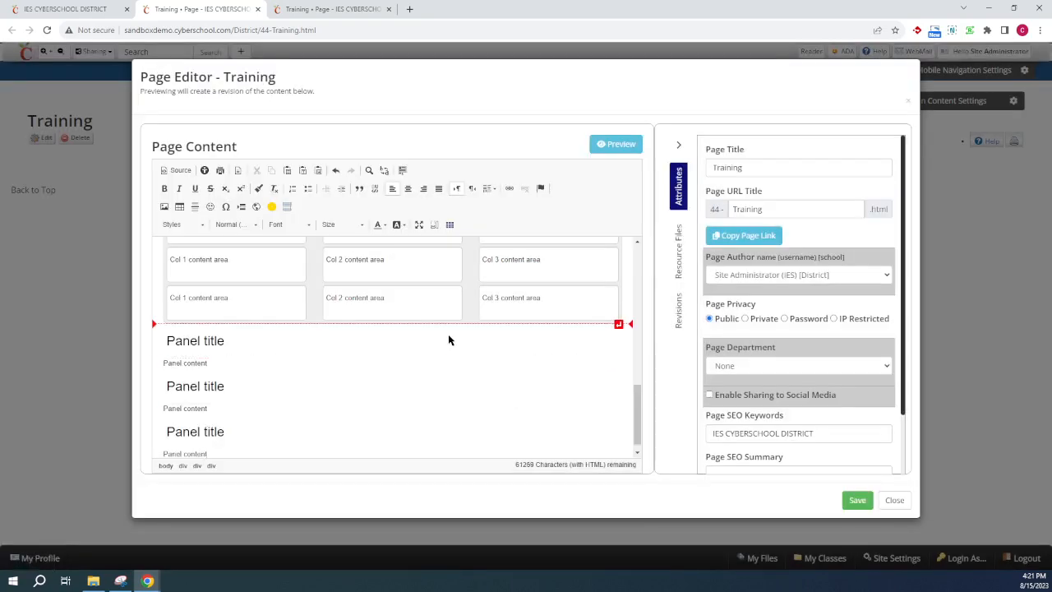
- Preview the Training page and test expanding and collapsing the first accordion panel below the grid
scroll(448, 340, down, 1)
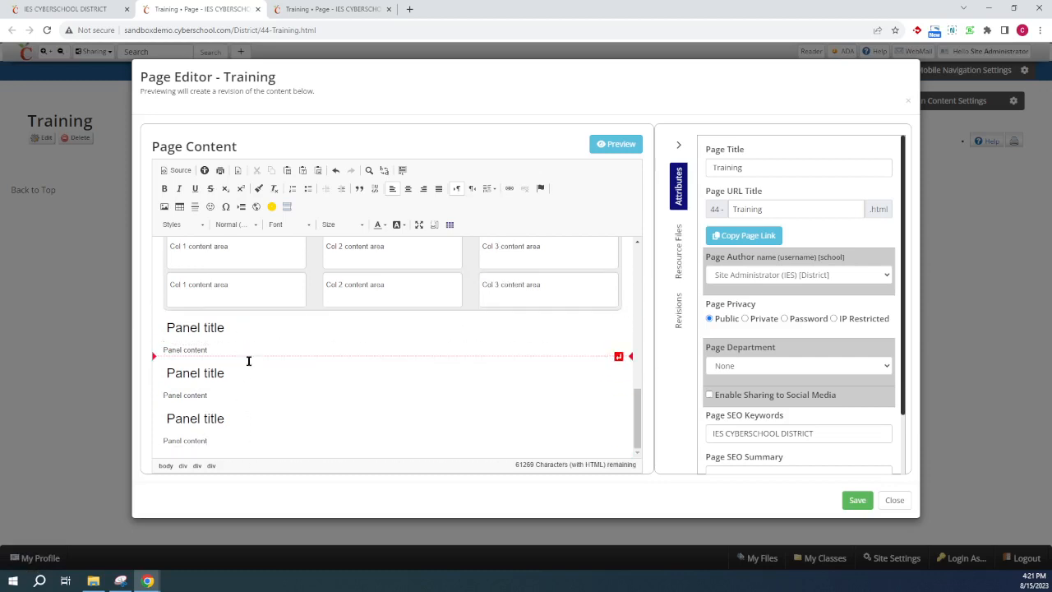
click(620, 145)
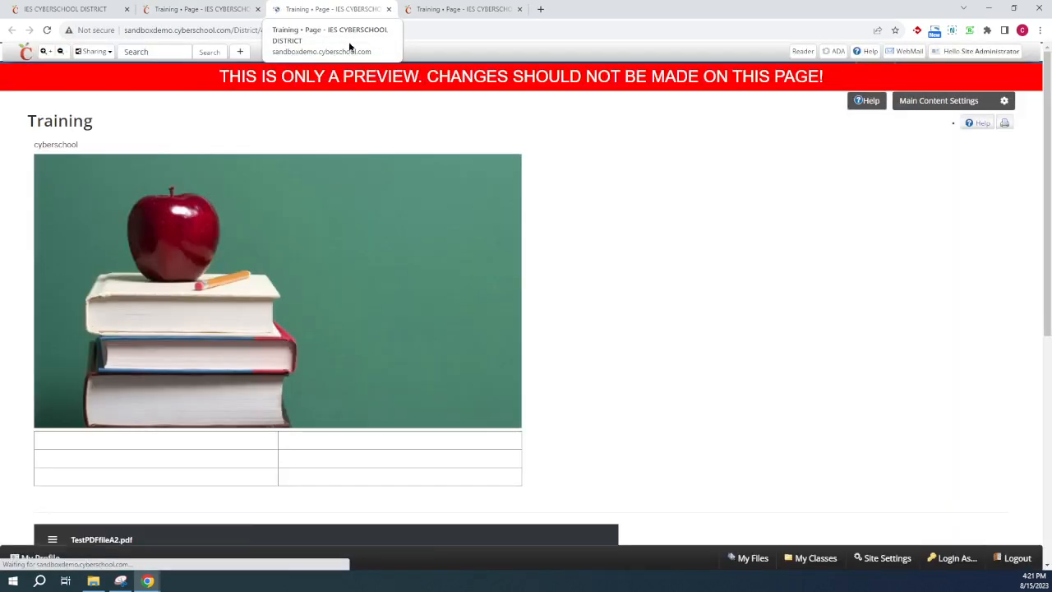
scroll(389, 281, down, 5)
scroll(390, 281, down, 1)
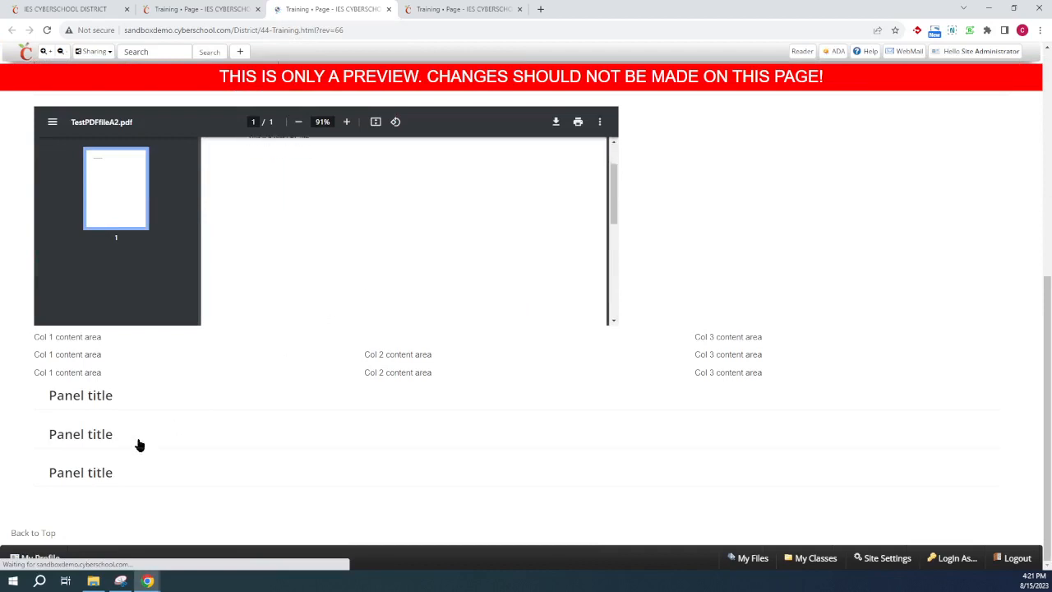
click(98, 404)
click(99, 403)
click(84, 399)
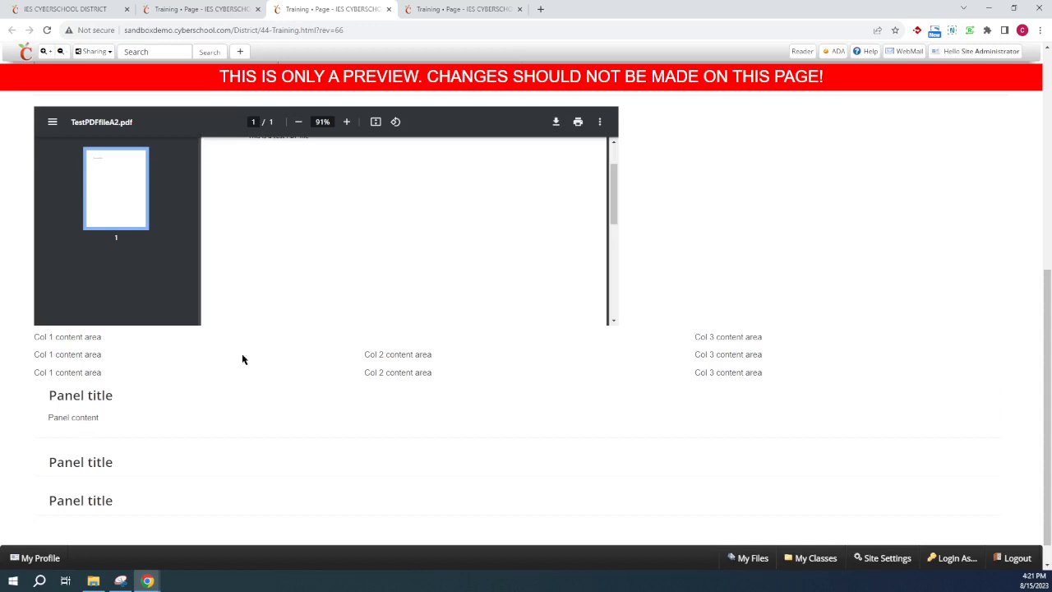
- Check the first accordion panel's content in the preview and return to the Training page editor
click(106, 411)
click(85, 408)
click(206, 9)
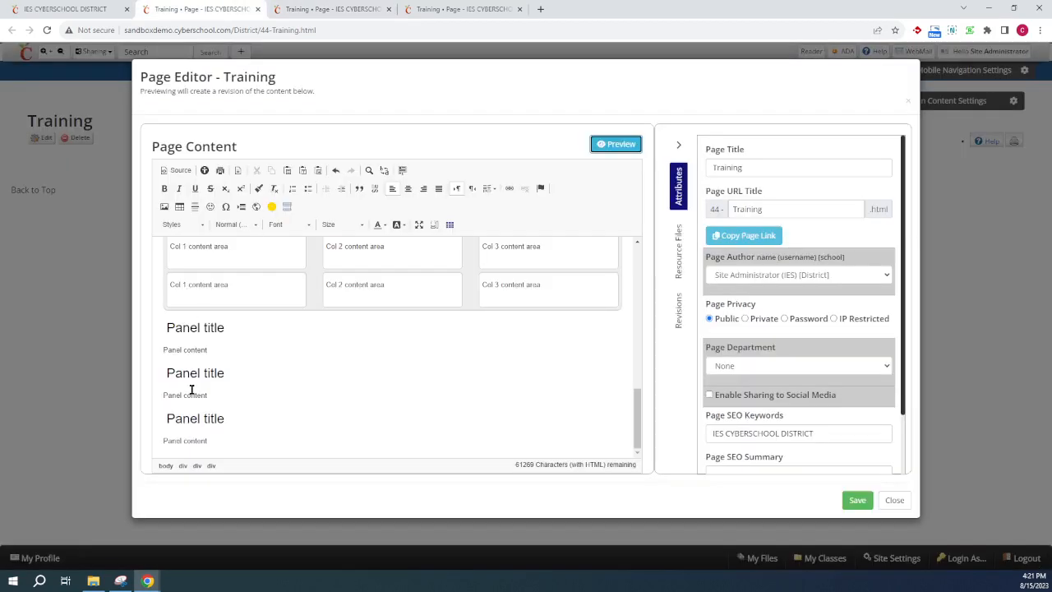
- Show the block outlines in the page content, examine the accordion's title and content blocks, and hide the outlines again
click(205, 329)
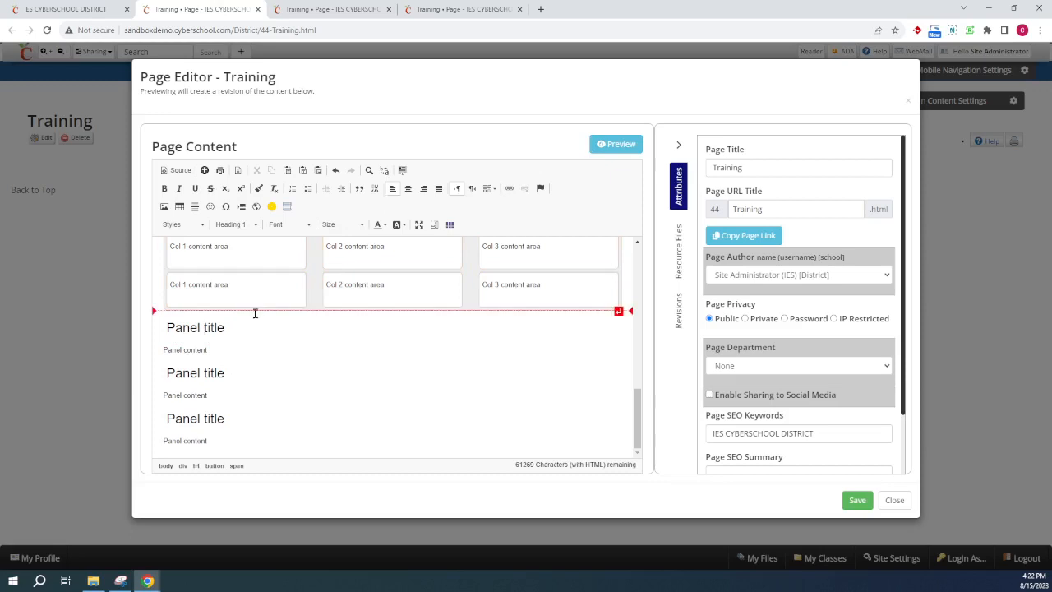
click(435, 226)
scroll(471, 398, down, 3)
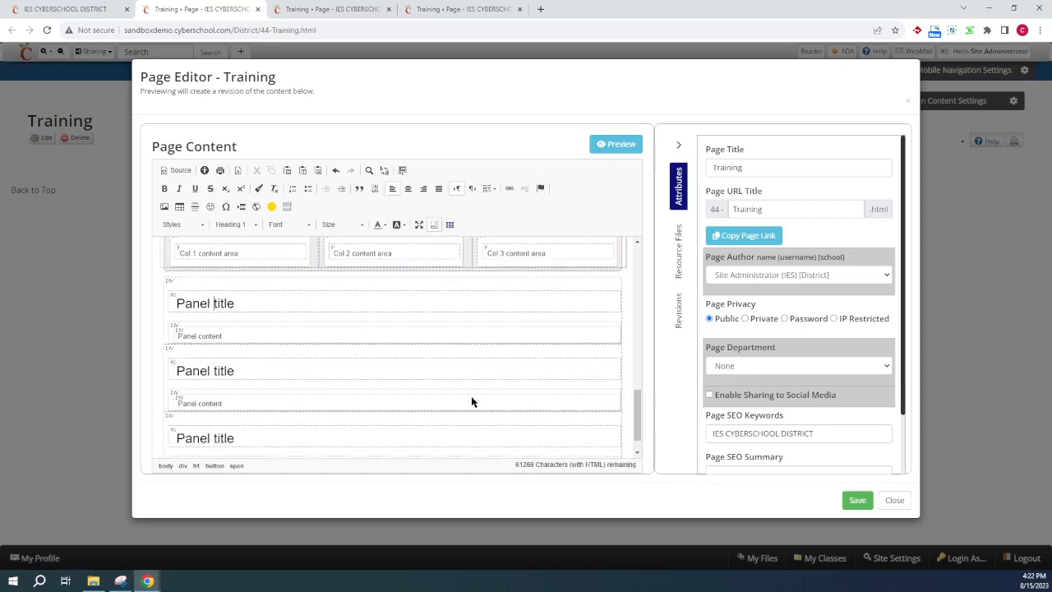
click(245, 319)
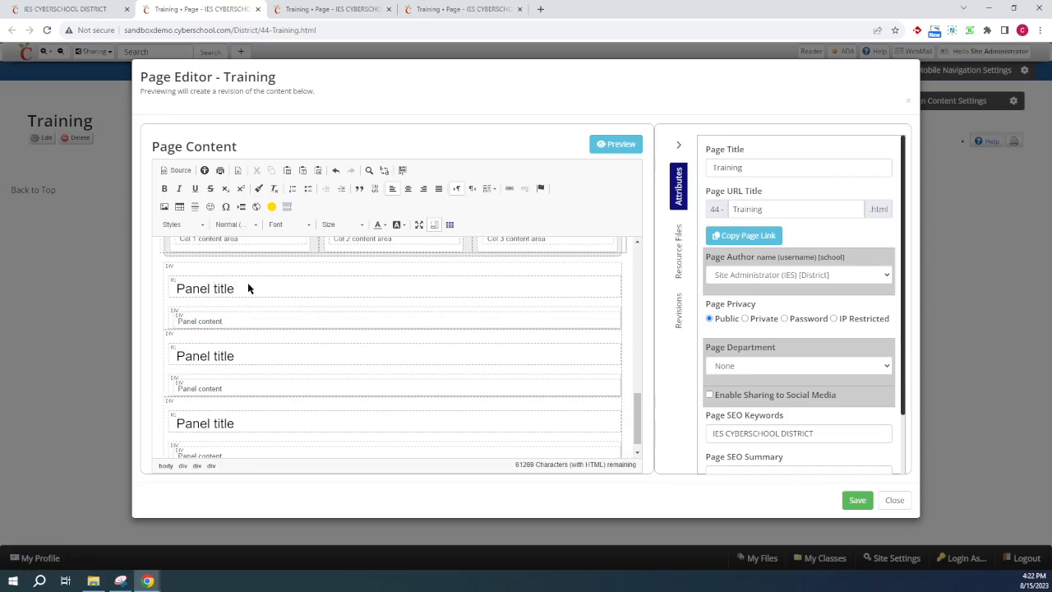
double_click(225, 288)
click(433, 225)
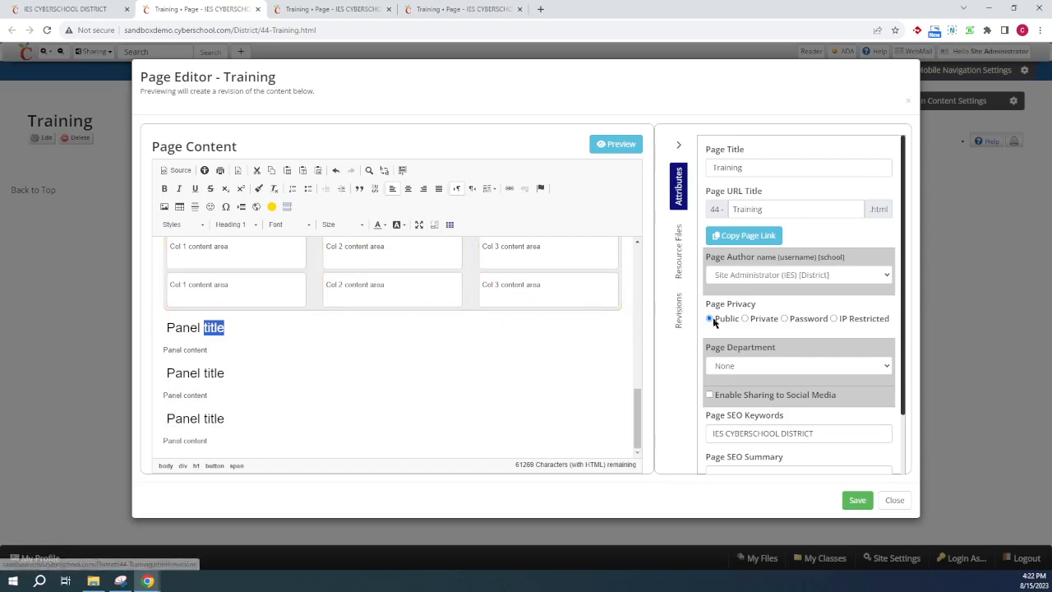
- Save the Training page and review its image, table, embedded PDF, grid and accordion on the live page
click(855, 499)
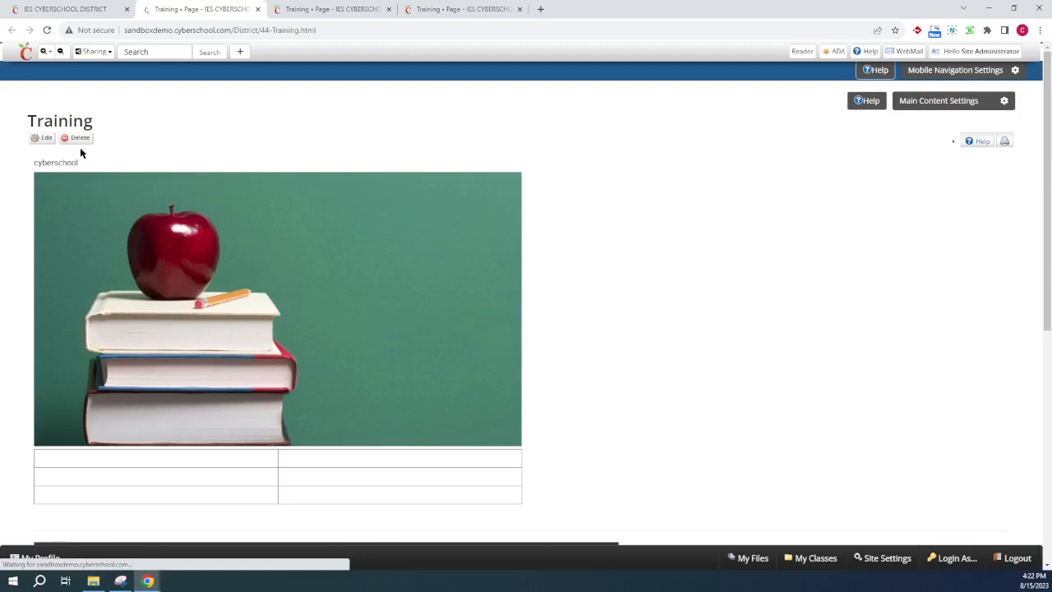
scroll(370, 286, down, 1)
scroll(370, 286, down, 4)
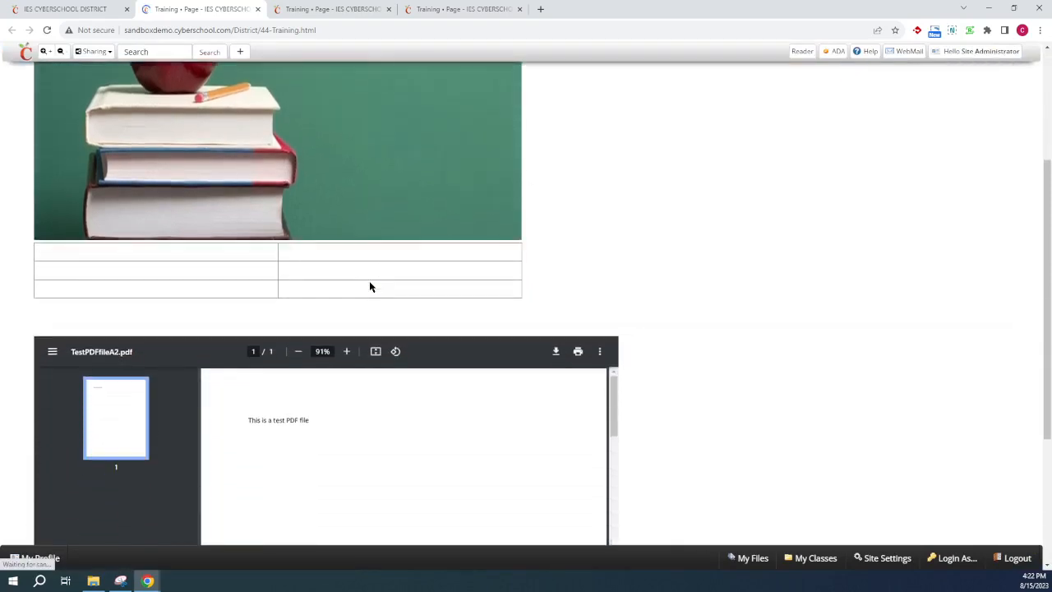
scroll(370, 287, up, 12)
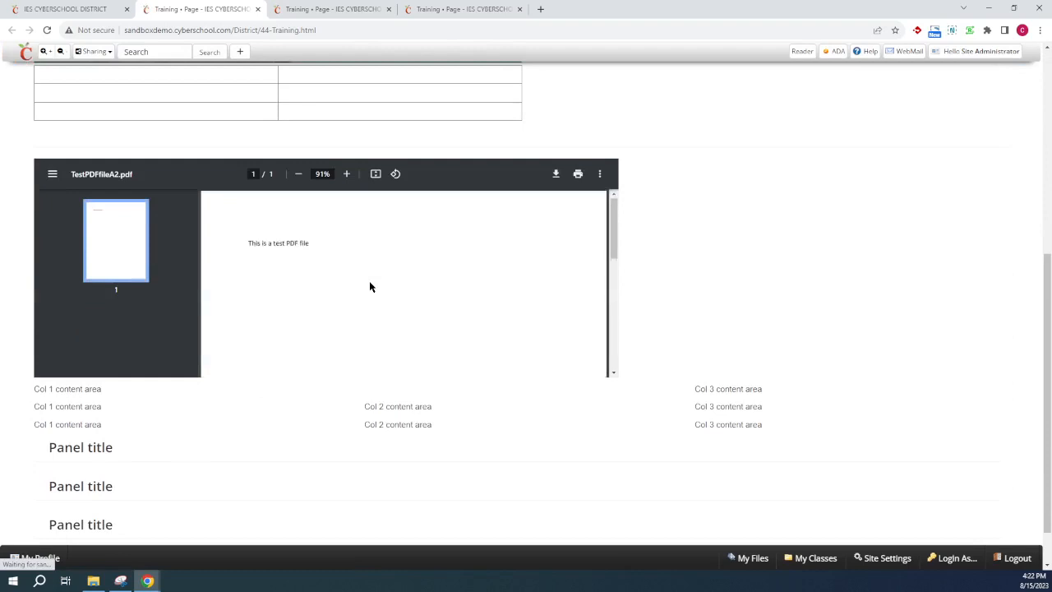
scroll(255, 327, down, 6)
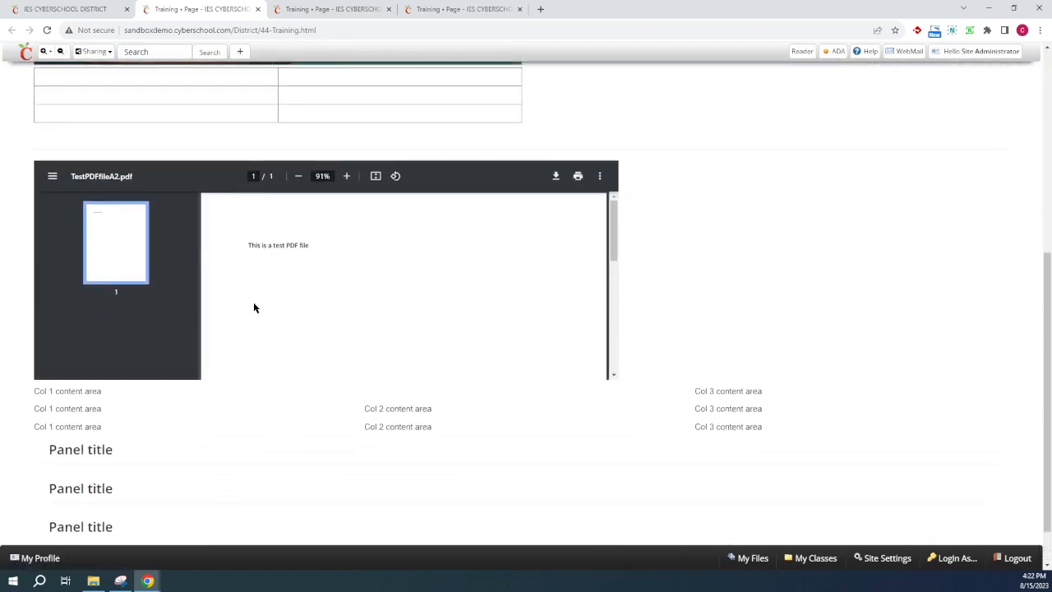
- Reopen the Training page editor, look over the content down to the accordion, and close the editor without saving
scroll(254, 309, up, 3)
scroll(255, 309, up, 2)
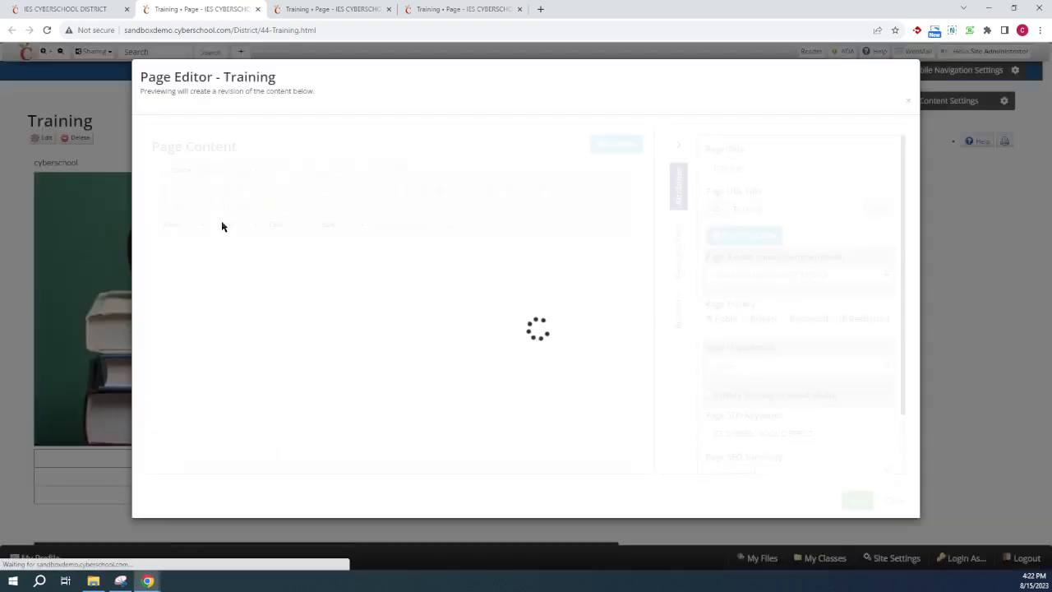
scroll(387, 272, down, 2)
scroll(386, 270, down, 10)
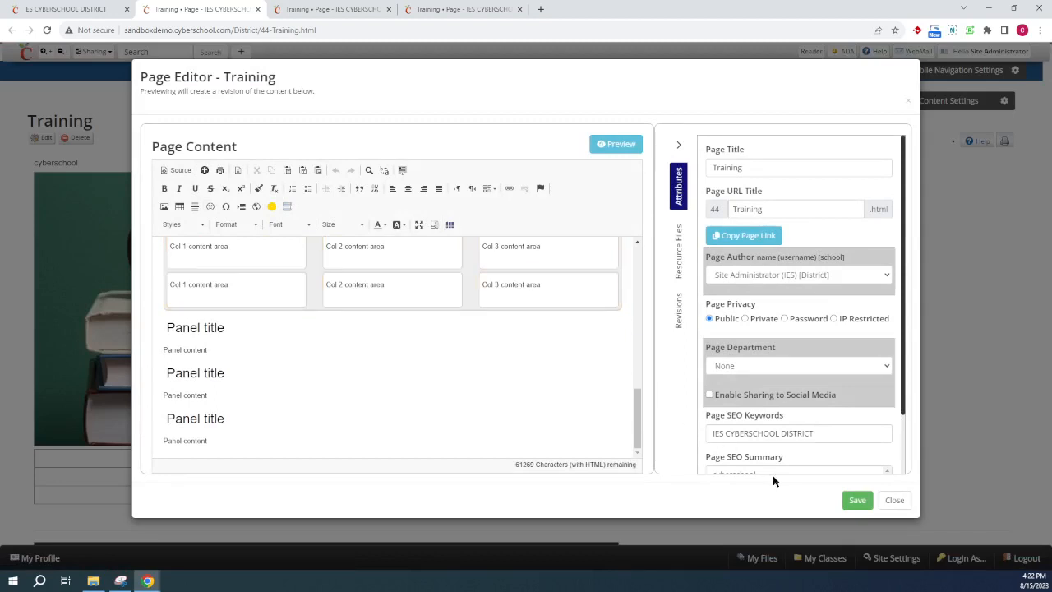
click(896, 500)
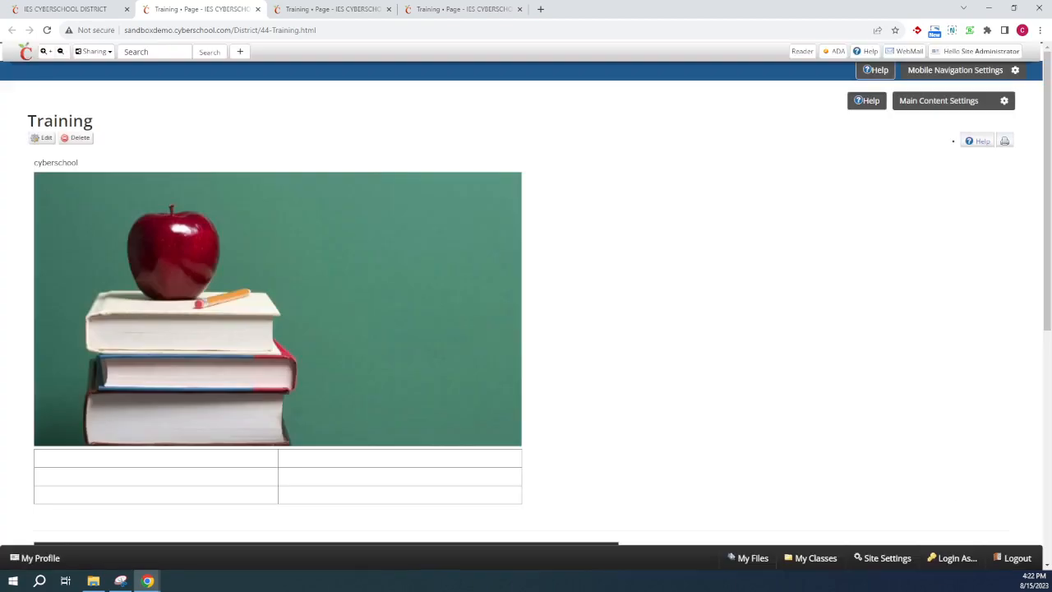